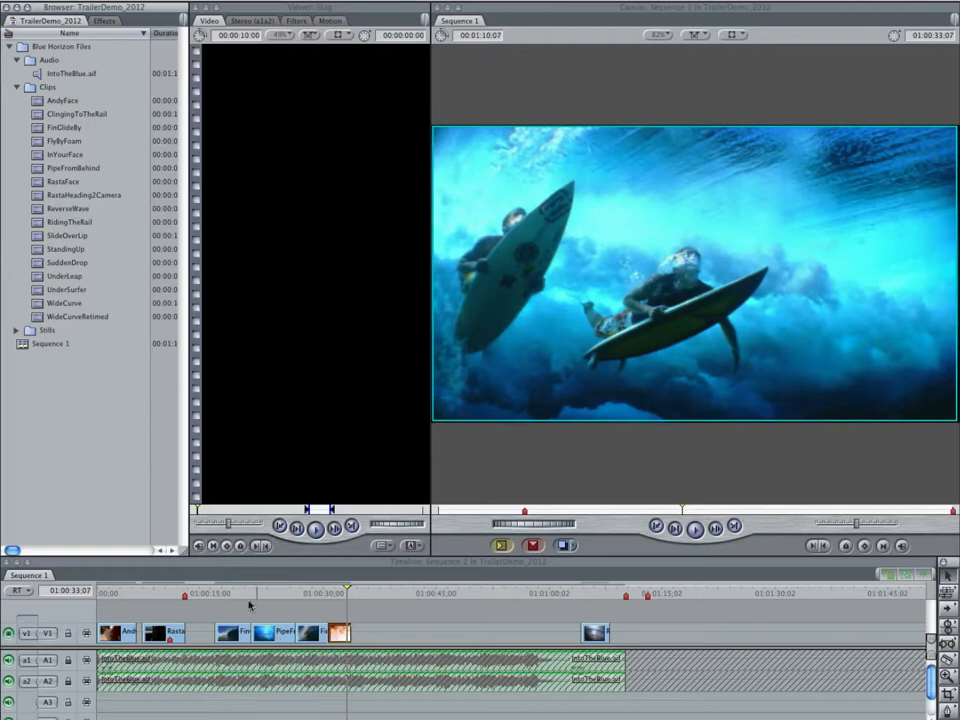
- Play through the clips between about 01:00:15 and 01:00:33 in Sequence 1 to review the cuts
drag(230, 595, 227, 595)
key(space)
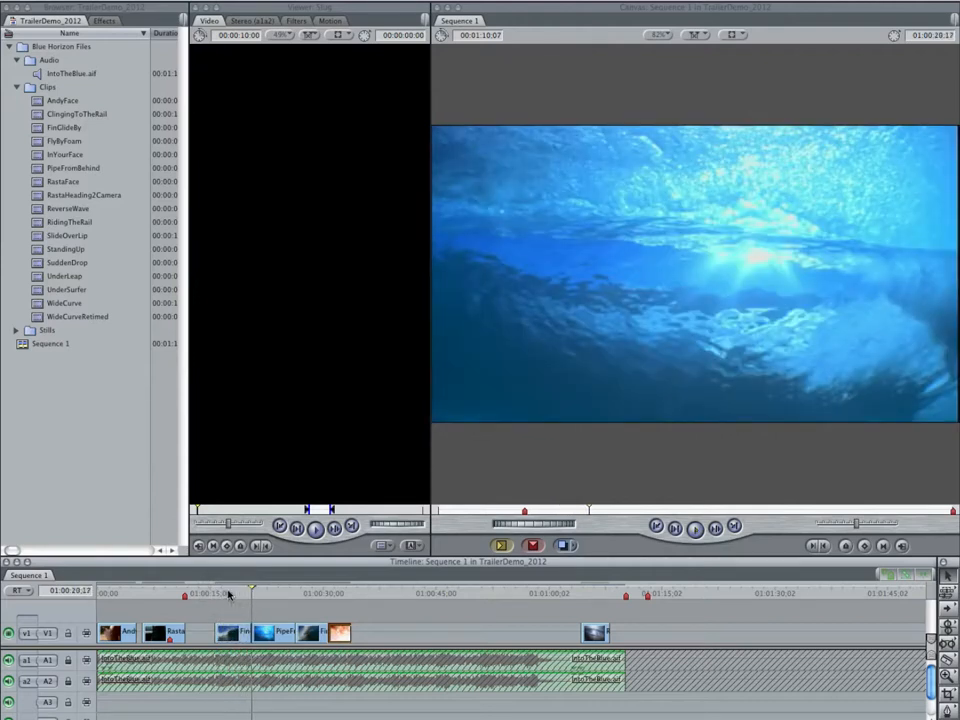
click(239, 594)
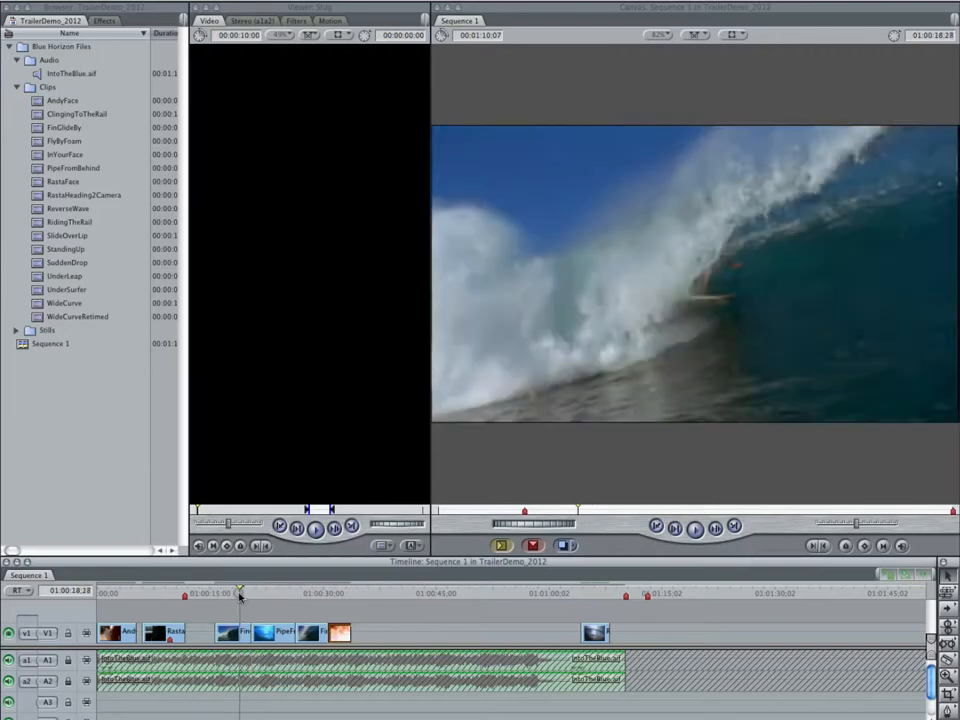
click(303, 594)
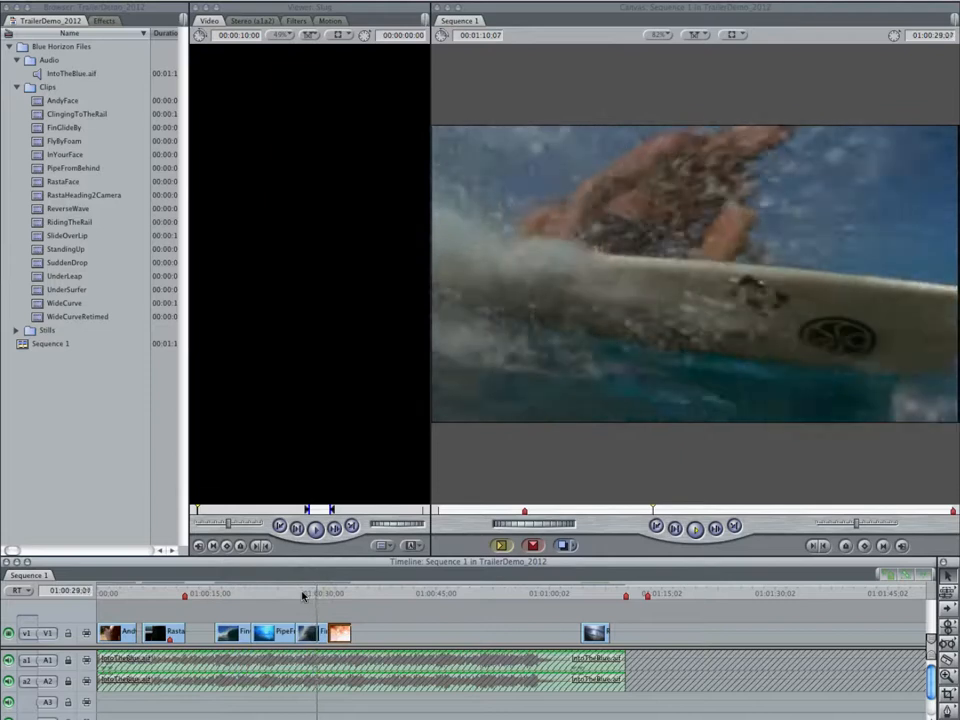
click(265, 595)
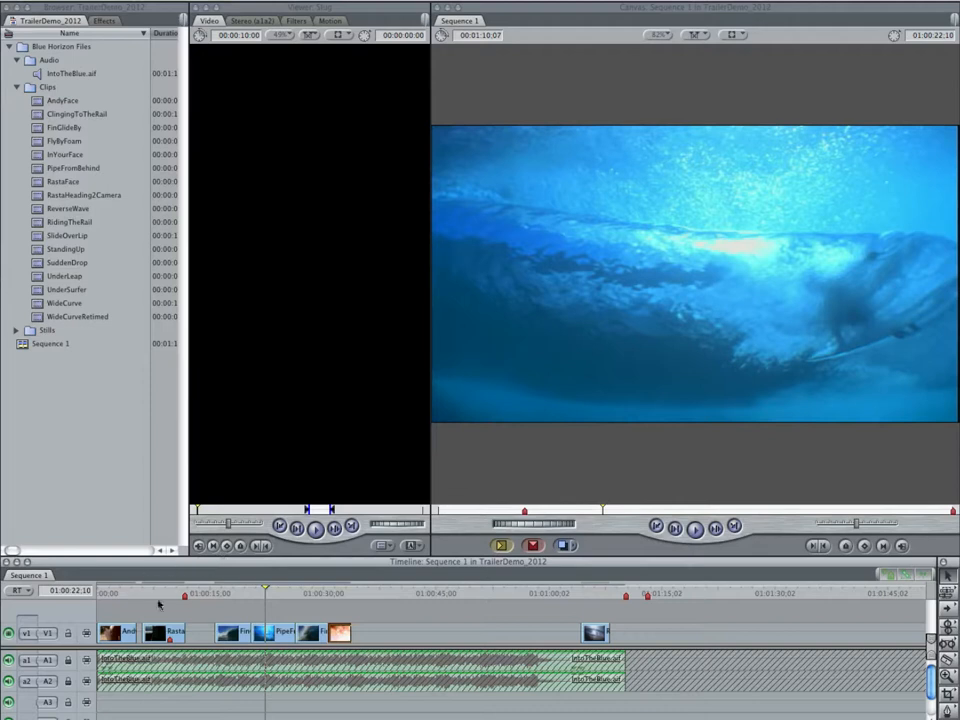
click(214, 595)
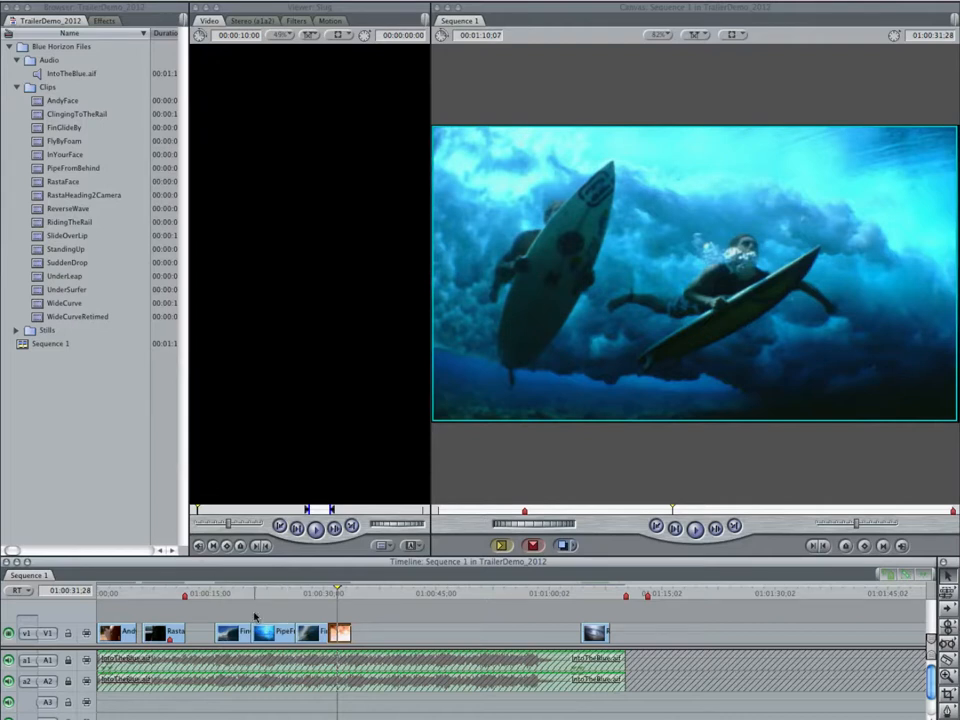
- Scrub back and forth across the cut between the first wave clip and PipeFromBehind to examine the edit
click(252, 594)
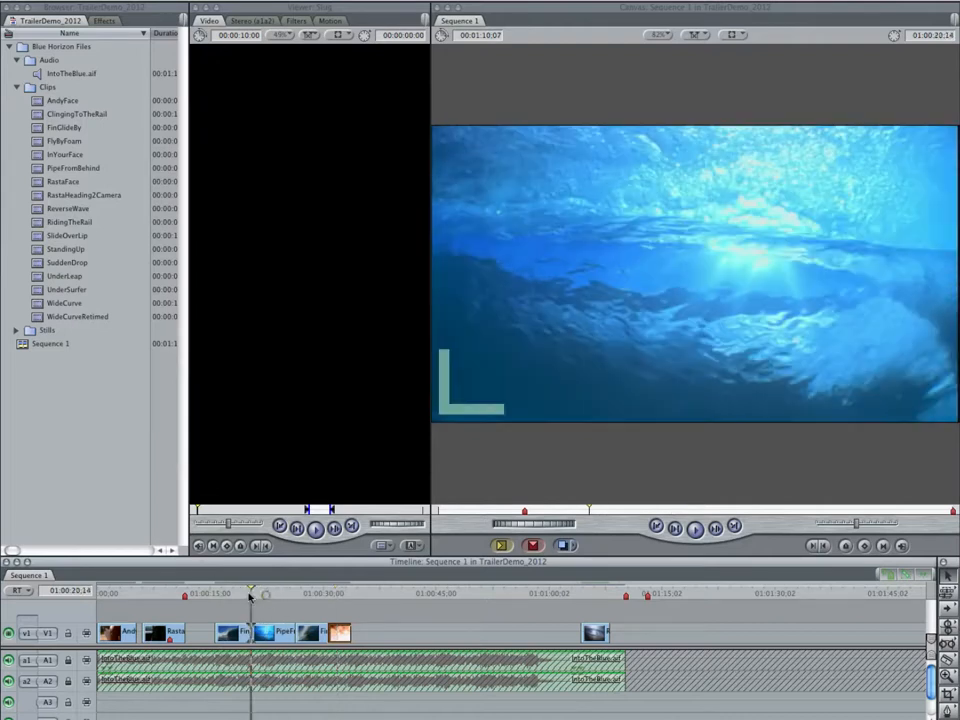
click(237, 594)
click(236, 587)
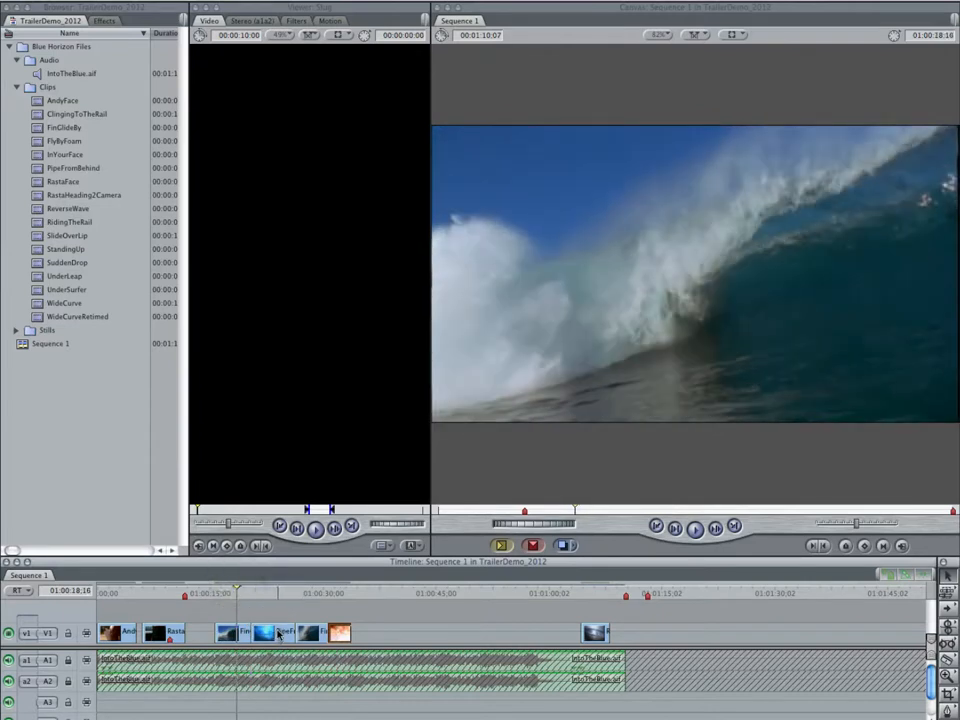
drag(238, 590, 272, 597)
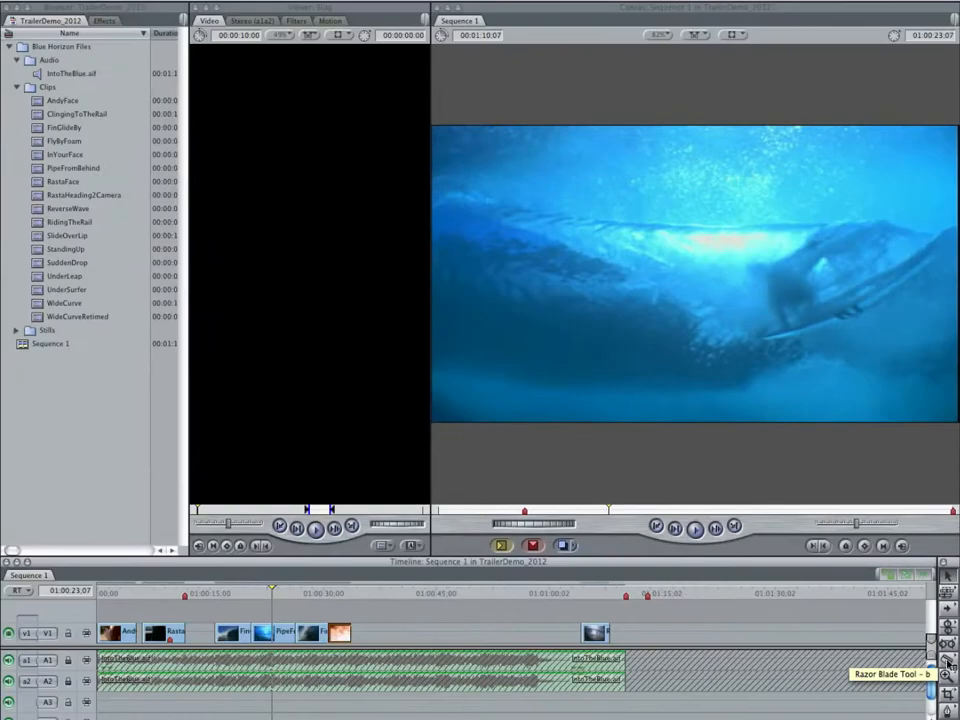
click(264, 593)
drag(262, 593, 231, 593)
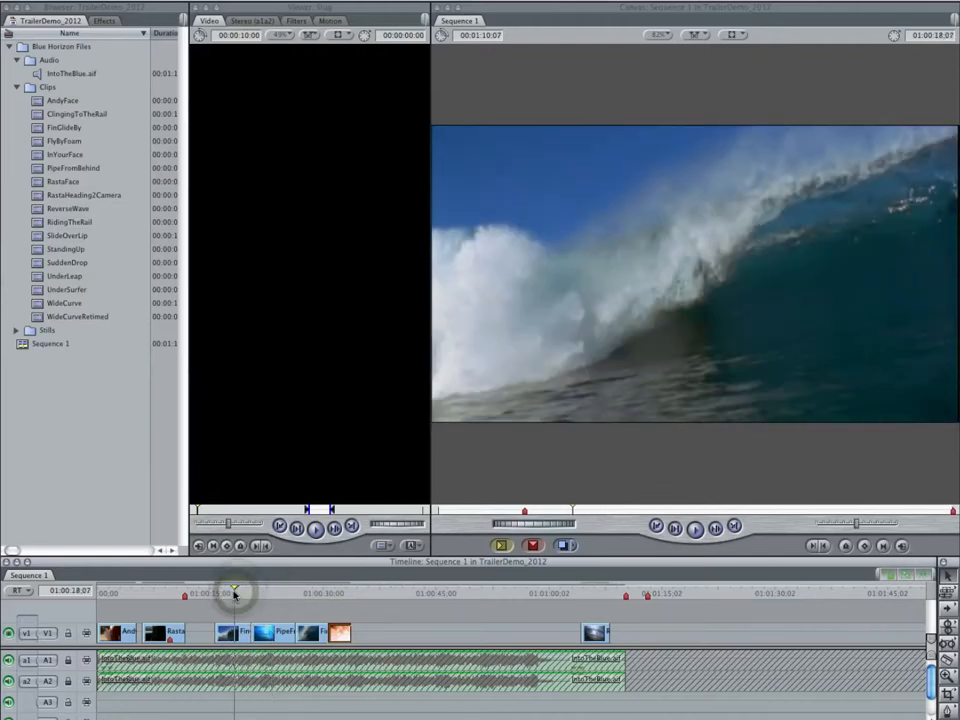
click(308, 592)
click(266, 592)
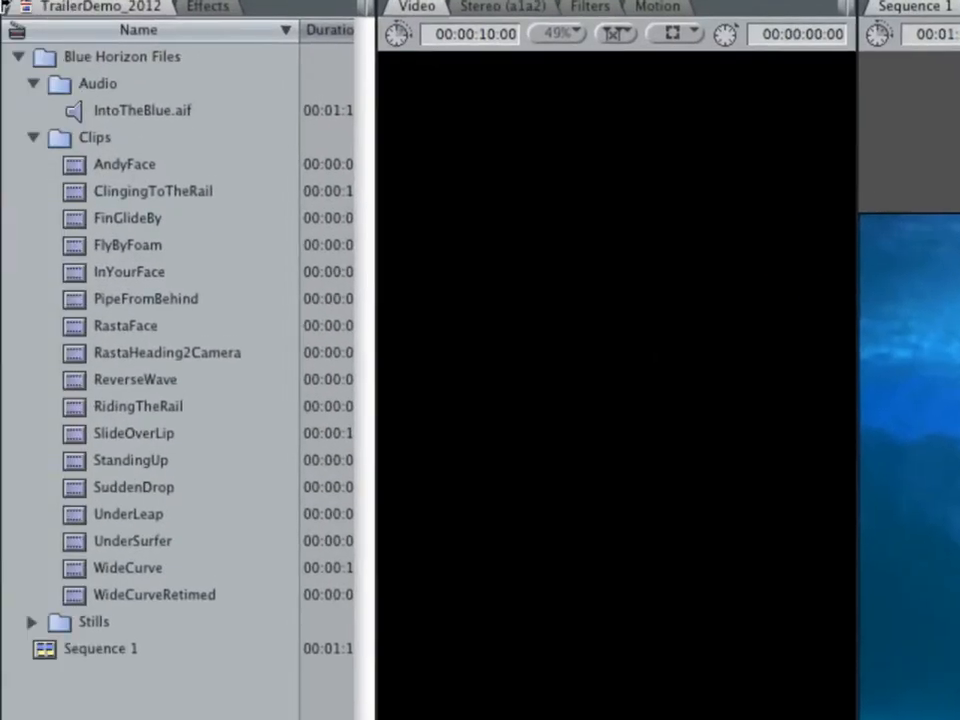
- Display the available effects and collapse the Dissolve, Page Peel and Slide folders within Video Transitions
click(102, 21)
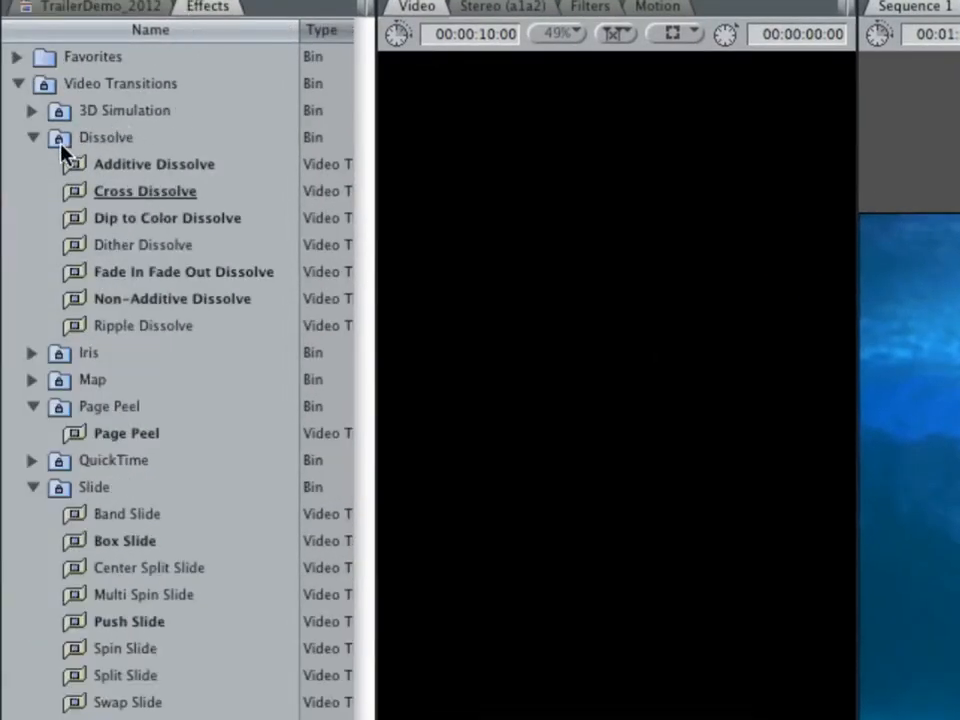
click(33, 139)
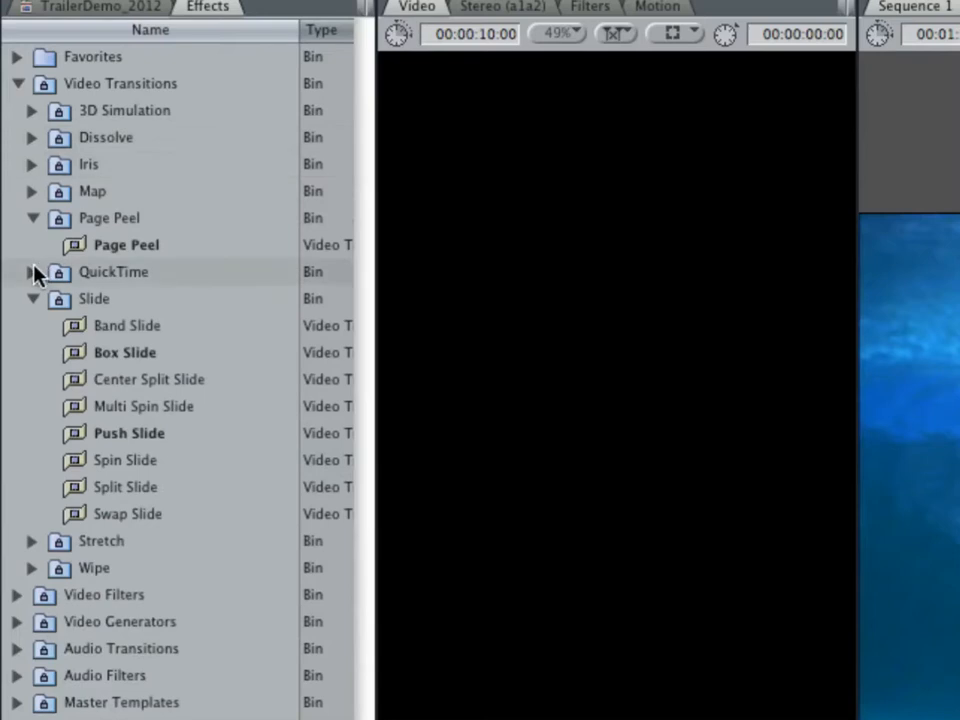
click(33, 218)
click(33, 272)
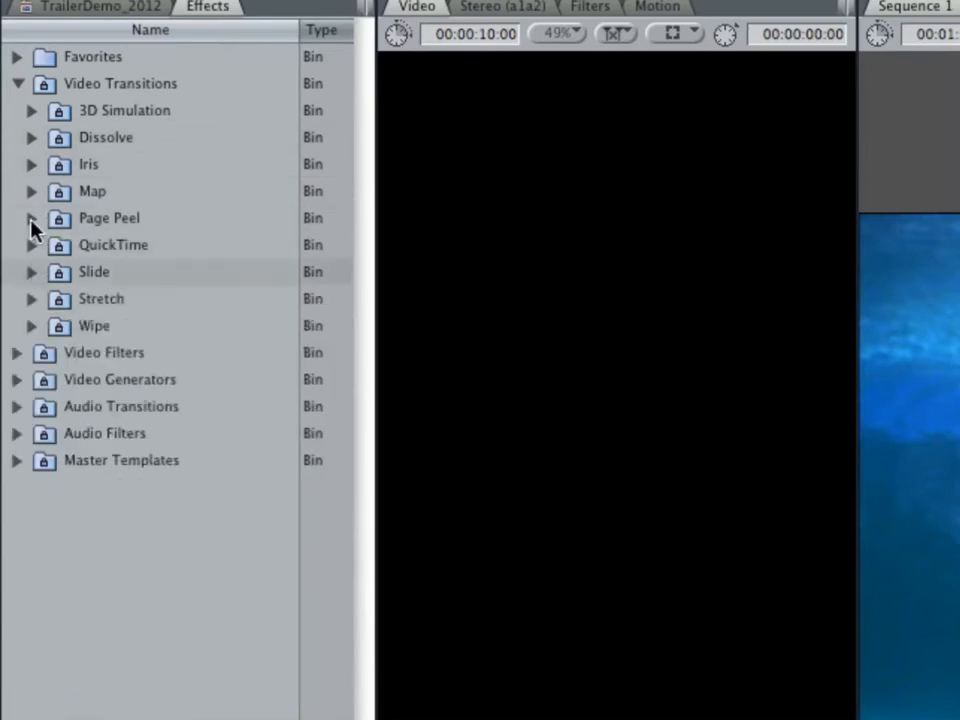
click(18, 84)
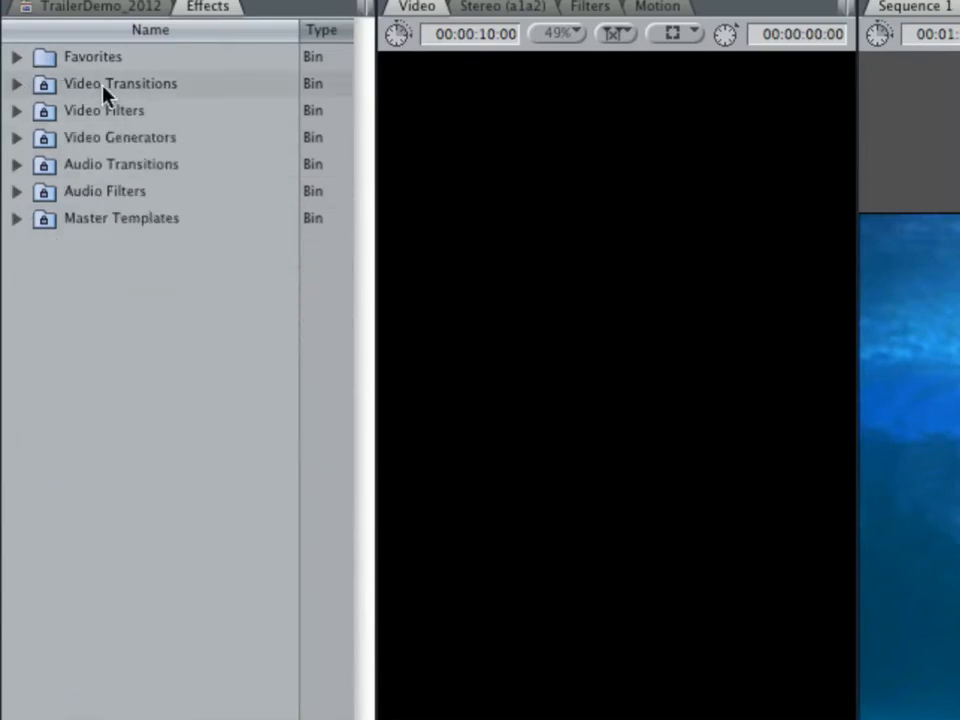
click(17, 85)
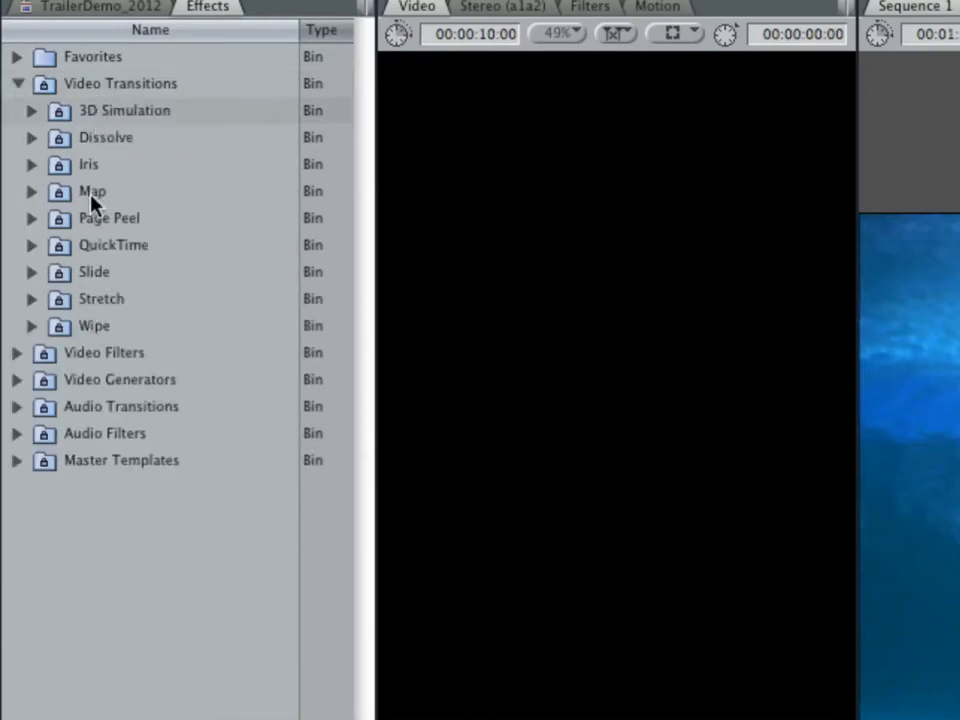
click(31, 140)
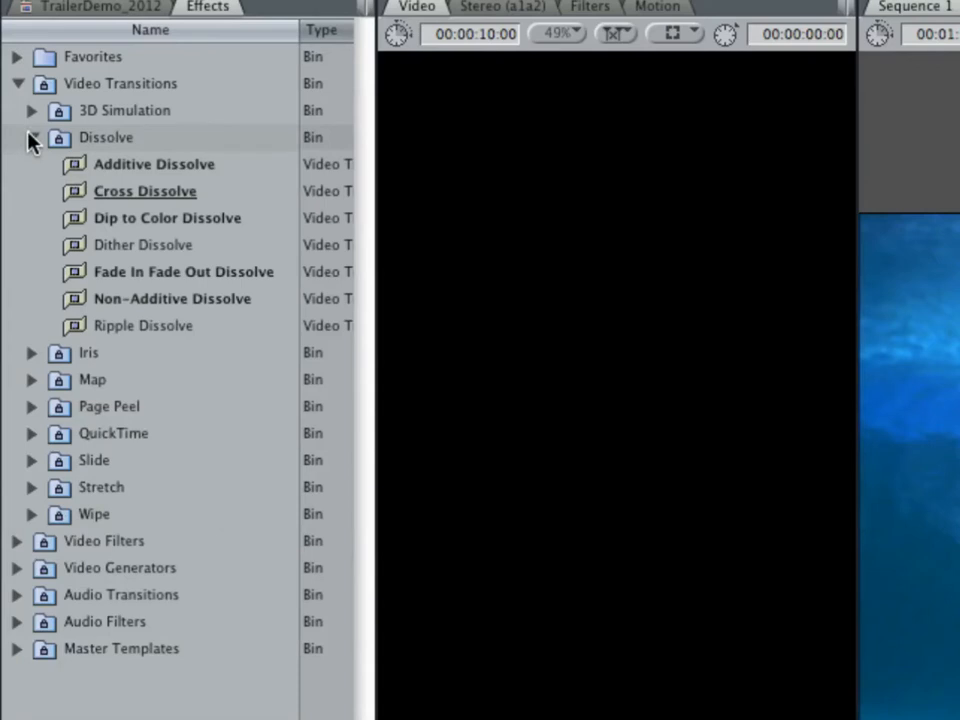
click(32, 138)
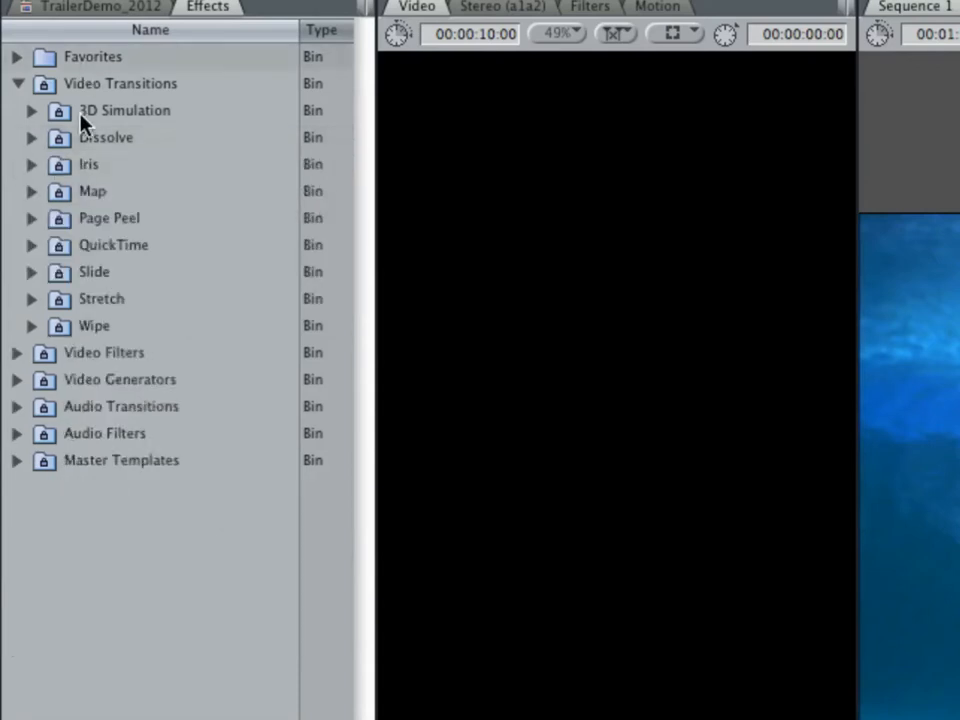
- Try to apply the Cross Dissolve transition at the cut between the first wave clip and PipeFromBehind
click(35, 139)
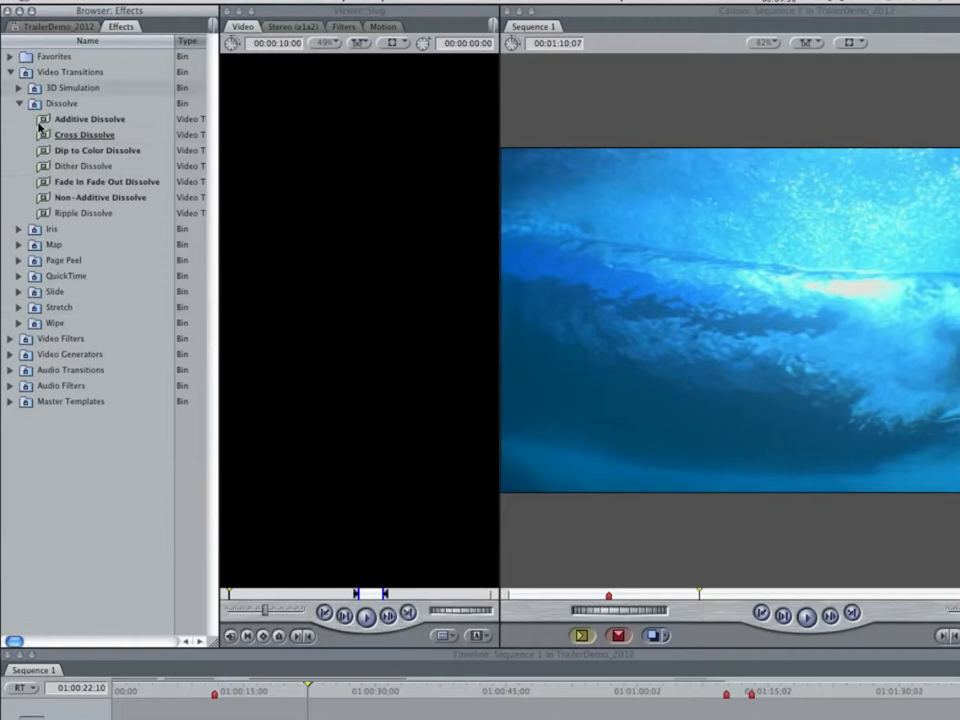
drag(42, 131, 300, 664)
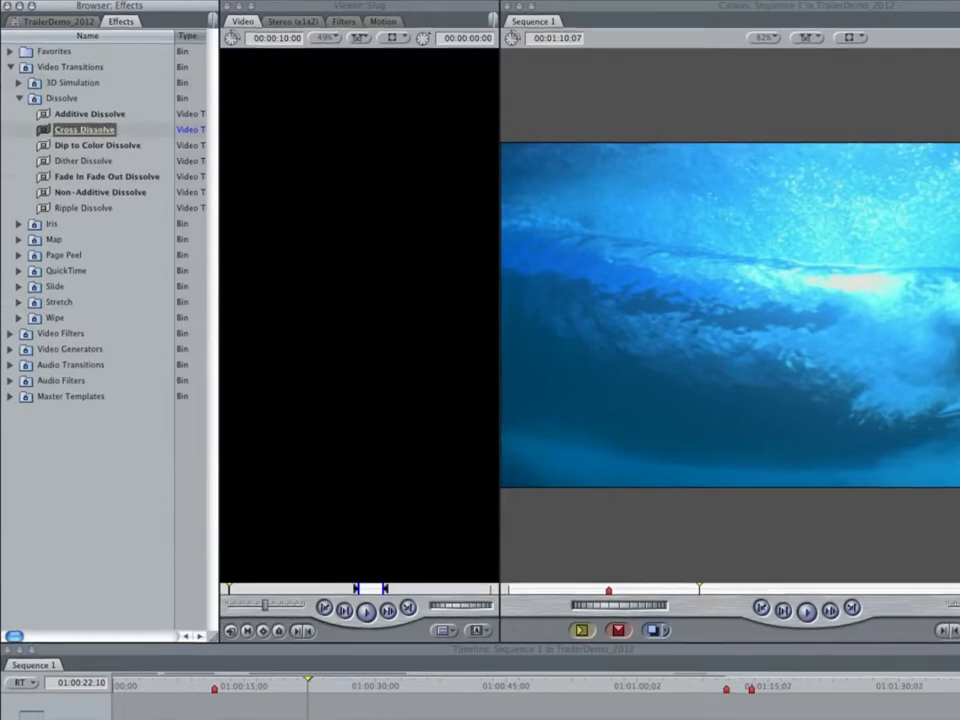
drag(290, 714, 252, 567)
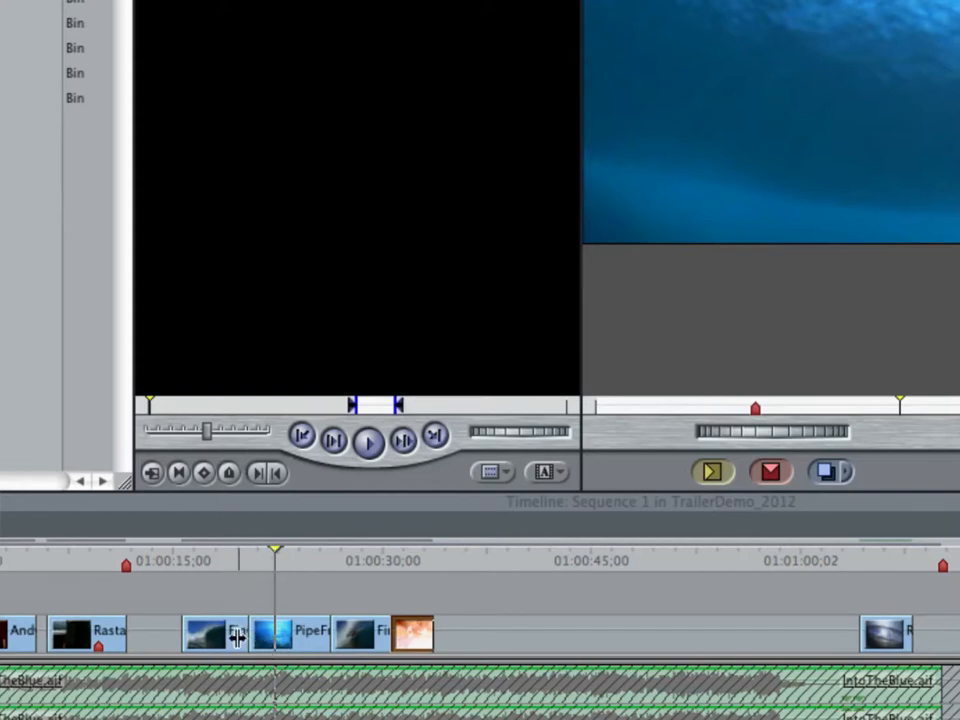
- Load the wave clip before PipeFromBehind, and PipeFromBehind itself, into the Viewer to compare their unused media
click(232, 638)
double_click(232, 638)
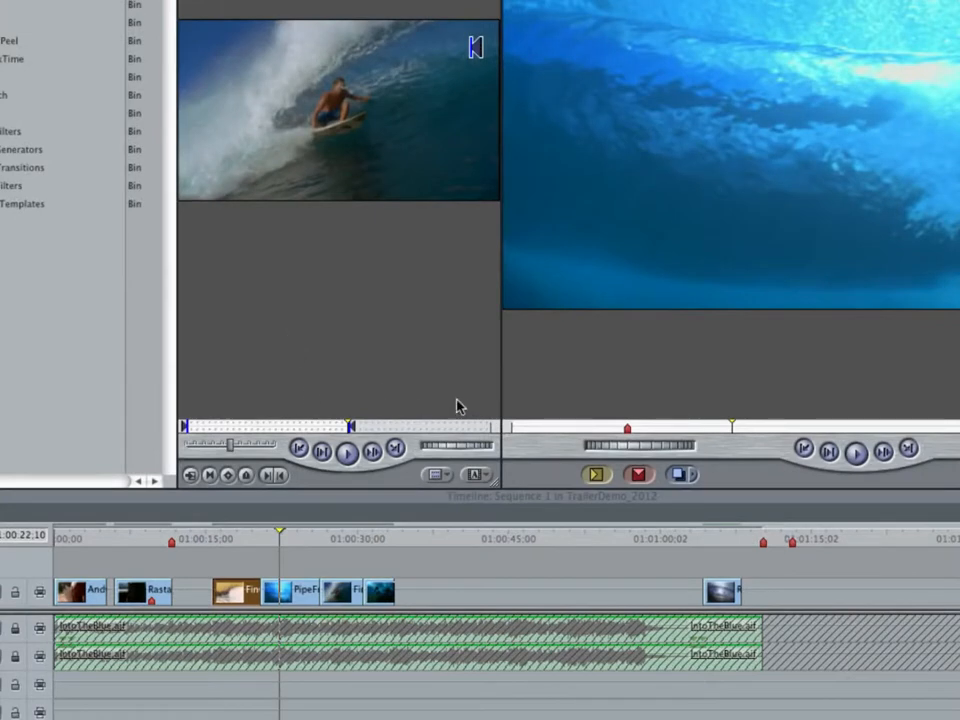
double_click(293, 595)
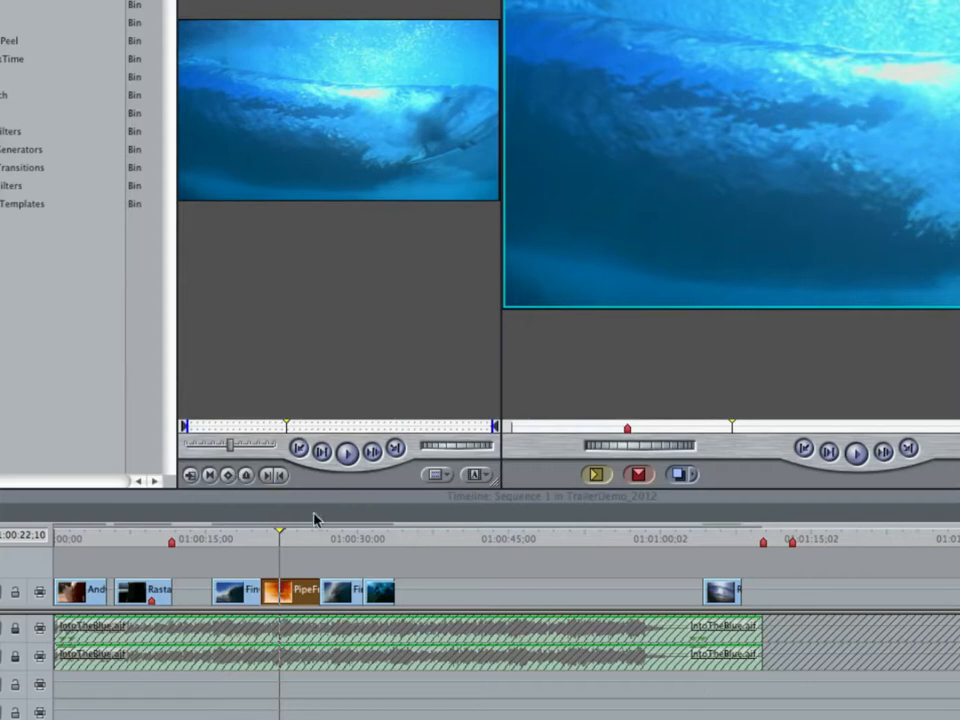
- Move PipeFromBehind up to the track above so it overlaps the preceding wave clip, and undo the move
drag(293, 590, 287, 563)
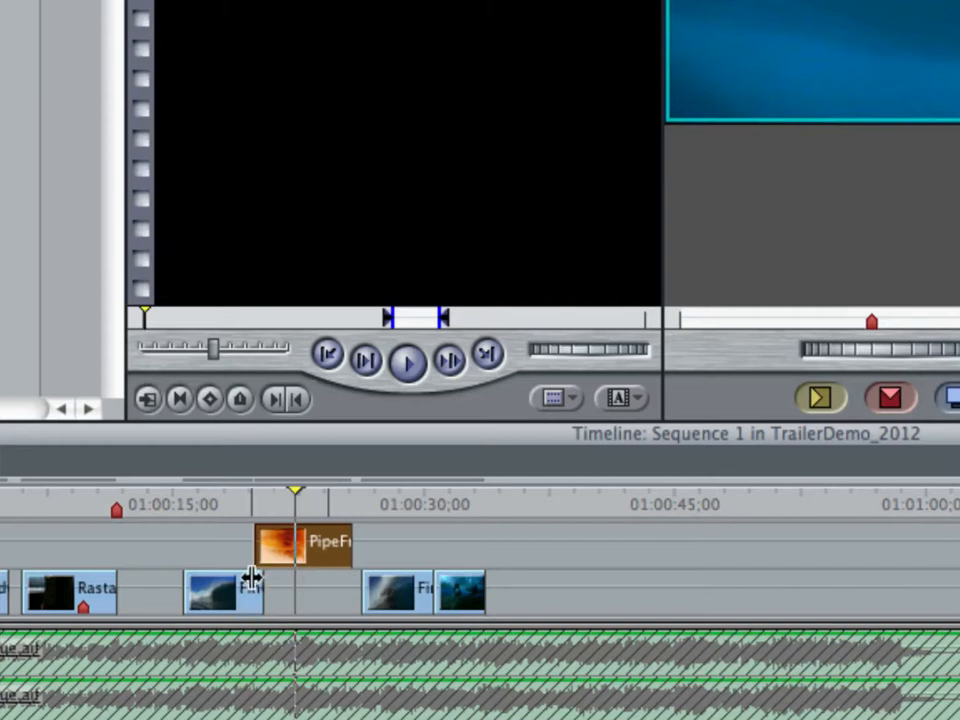
key(super+z)
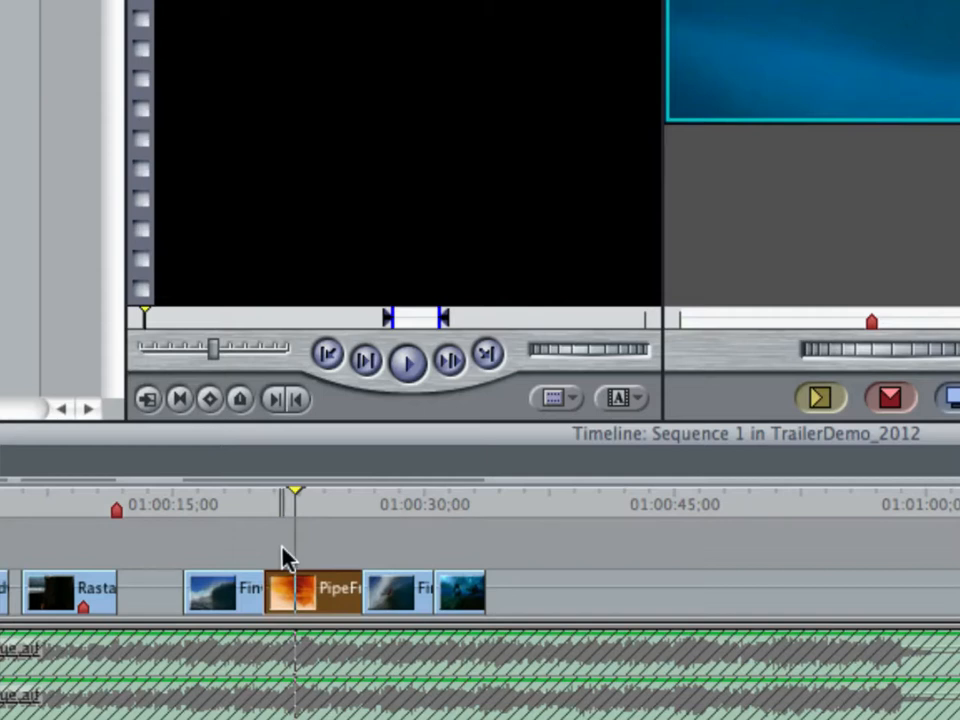
- Open PipeFromBehind from the sequence in the Viewer and examine its opening frames up to frame 15
double_click(315, 588)
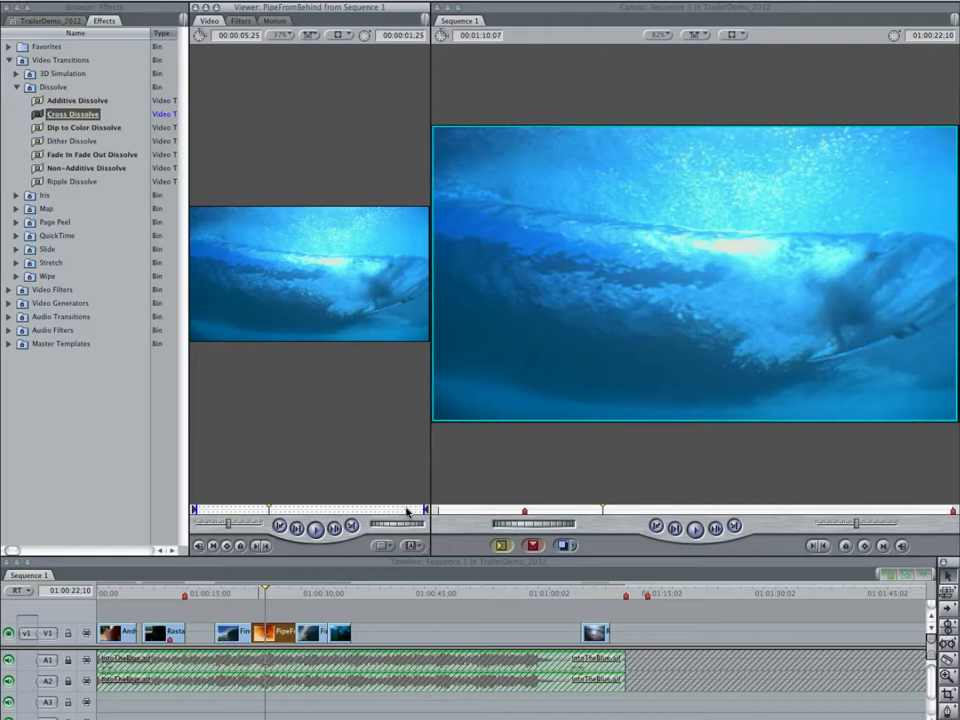
click(197, 510)
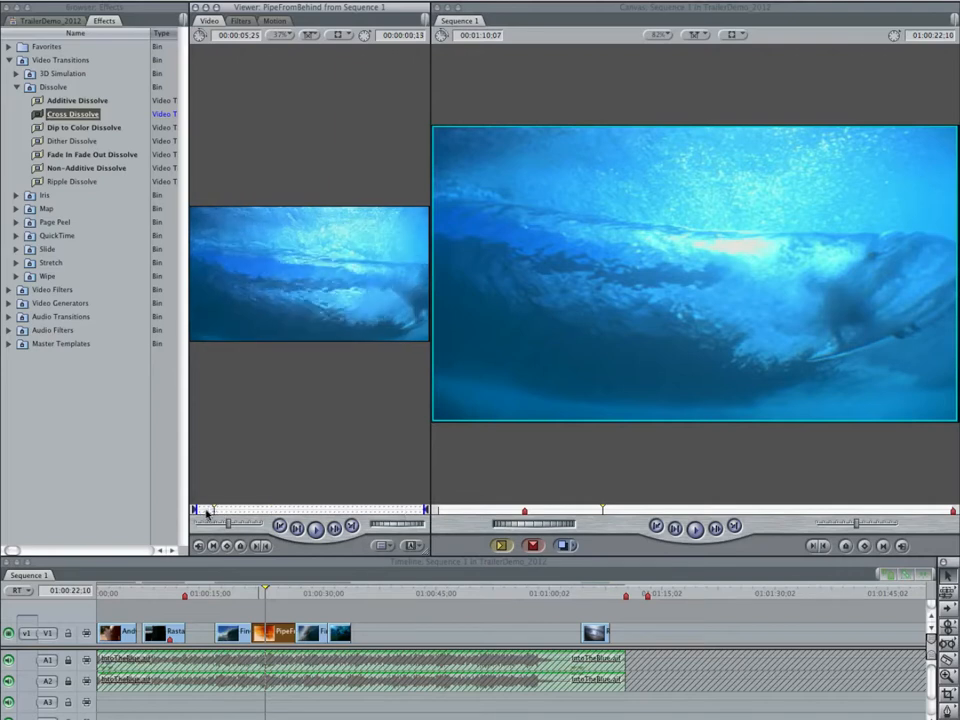
click(205, 511)
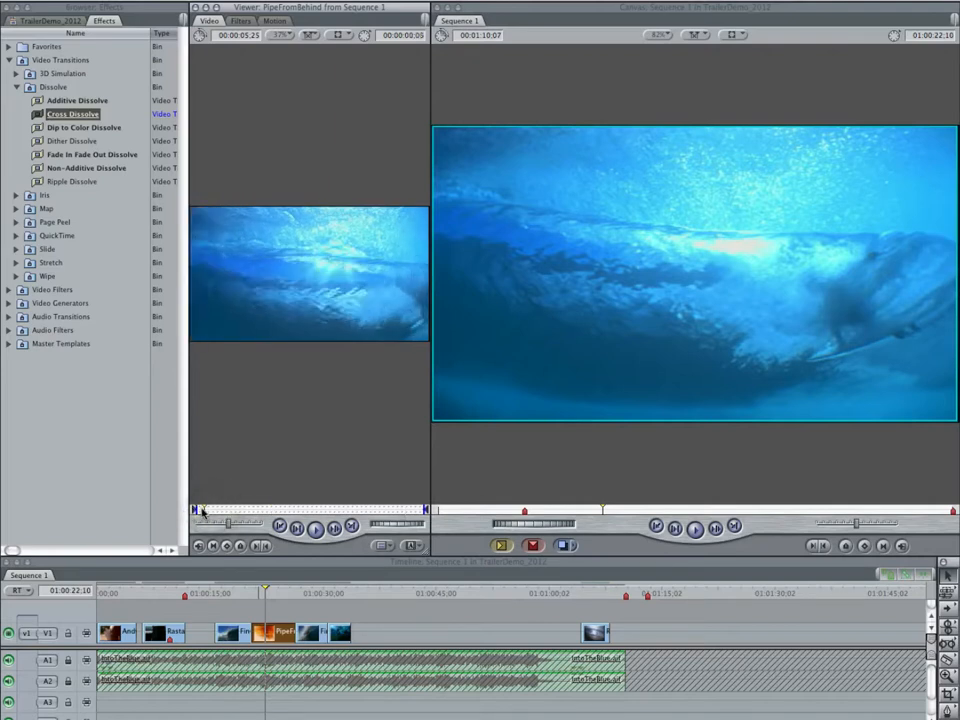
double_click(274, 632)
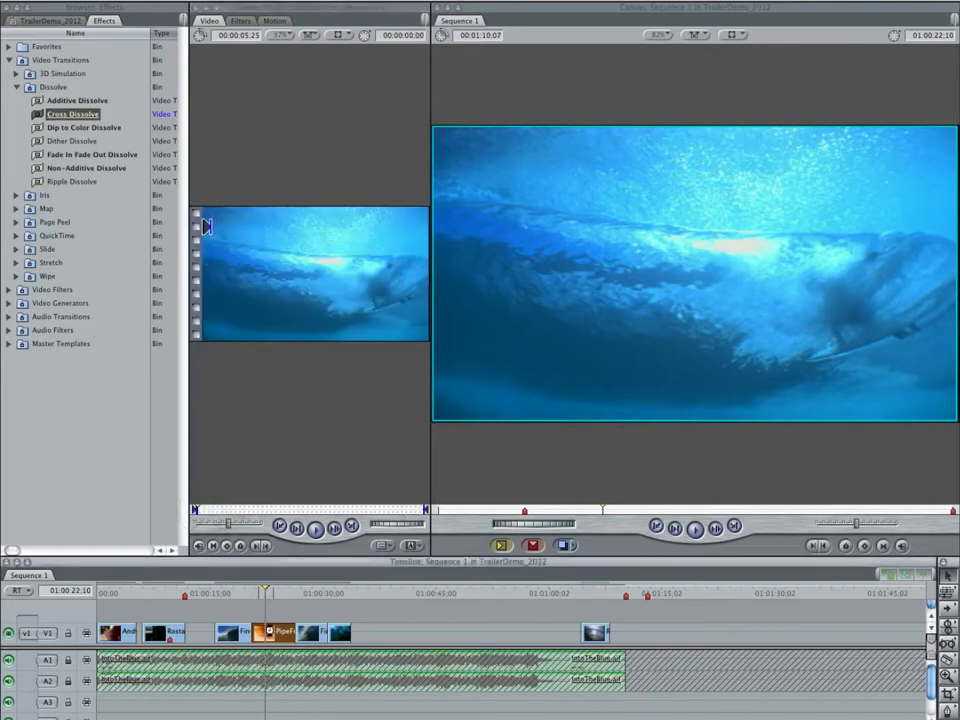
click(201, 511)
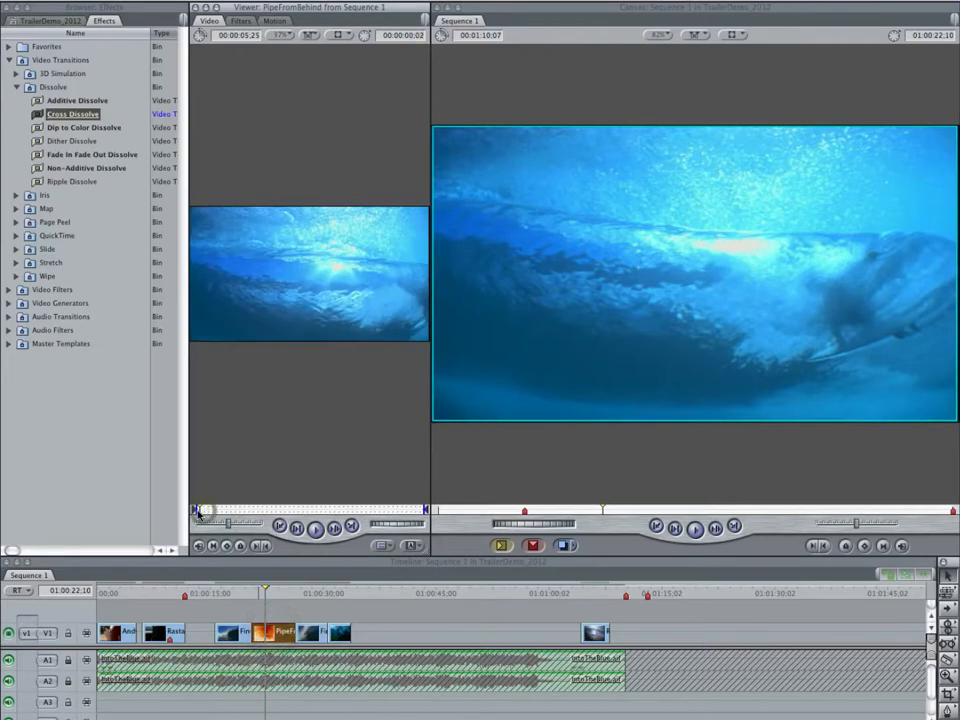
drag(201, 513, 217, 513)
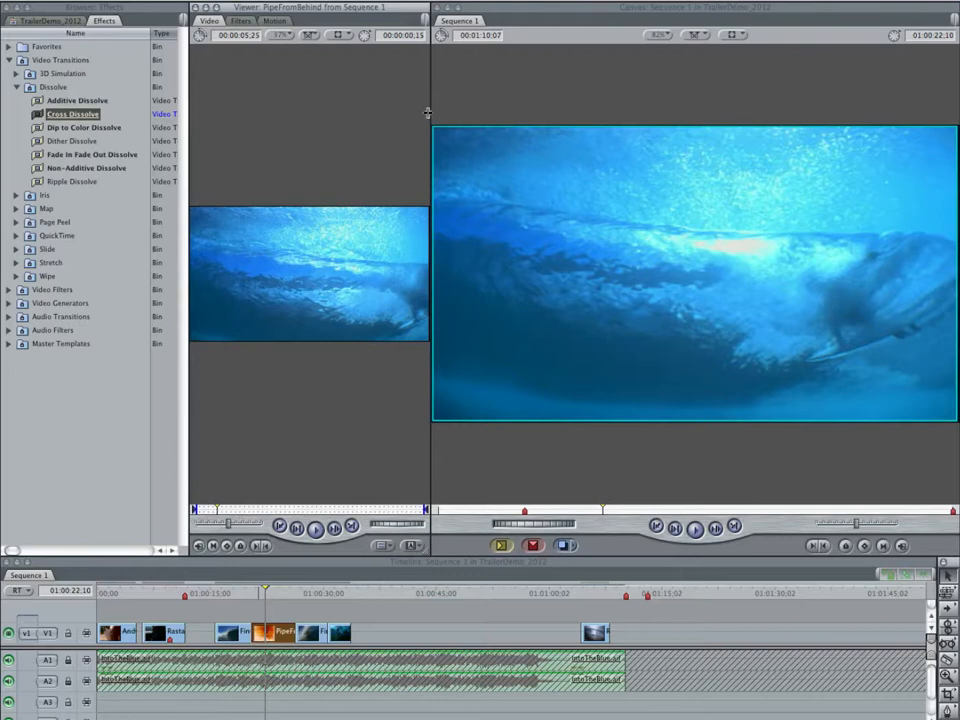
- Widen the Viewer and position its playhead 15 frames into the PipeFromBehind clip
drag(432, 115, 596, 107)
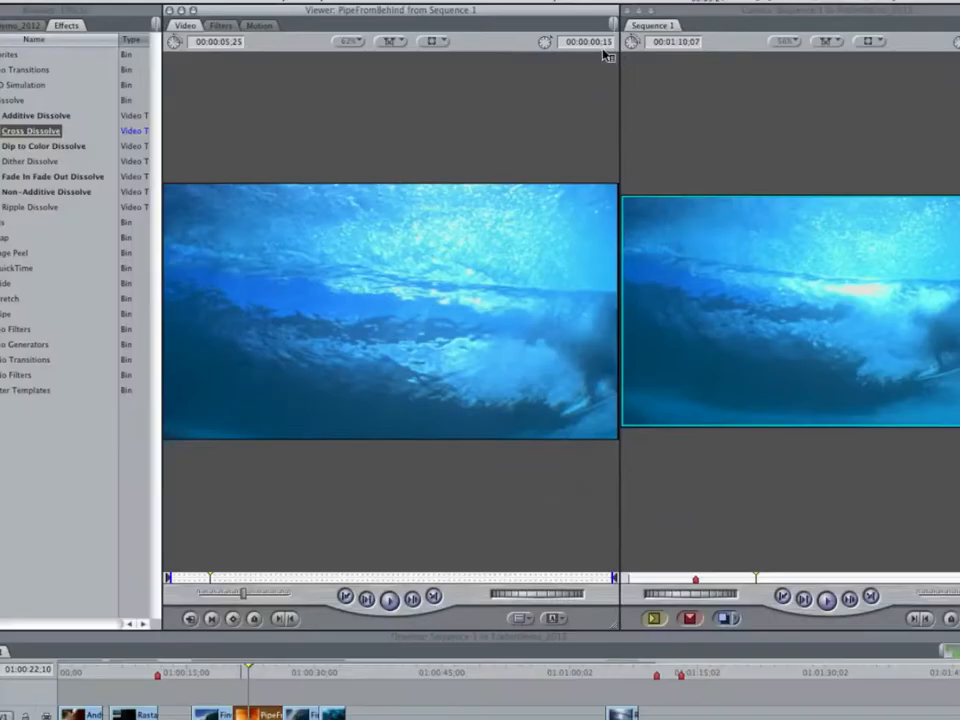
drag(192, 578, 167, 578)
click(598, 42)
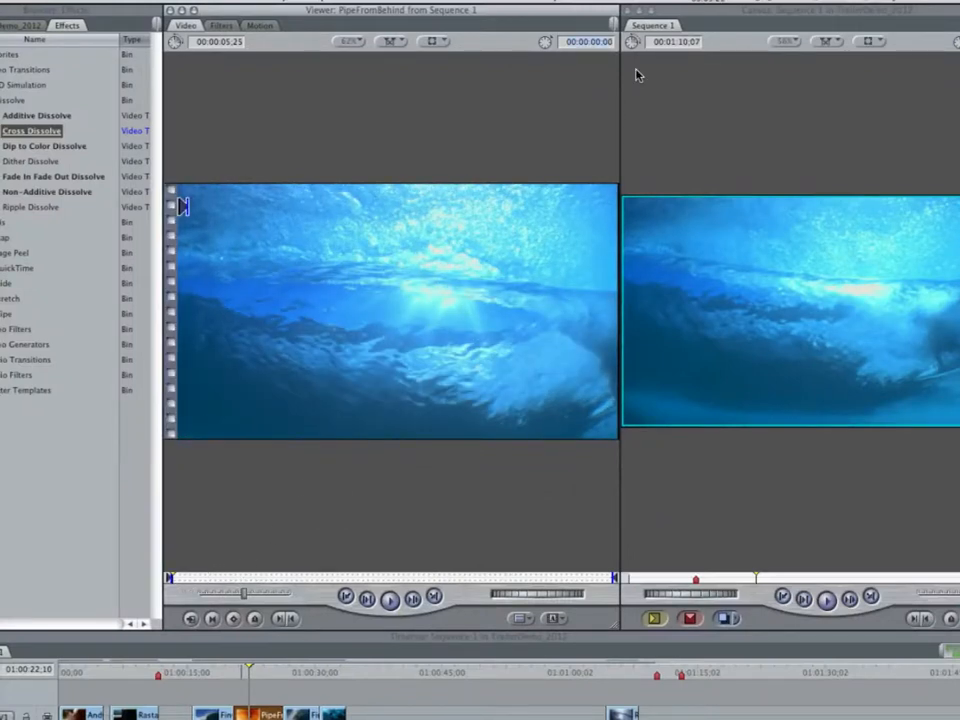
key(BackSpace)
text(15)
key(Return)
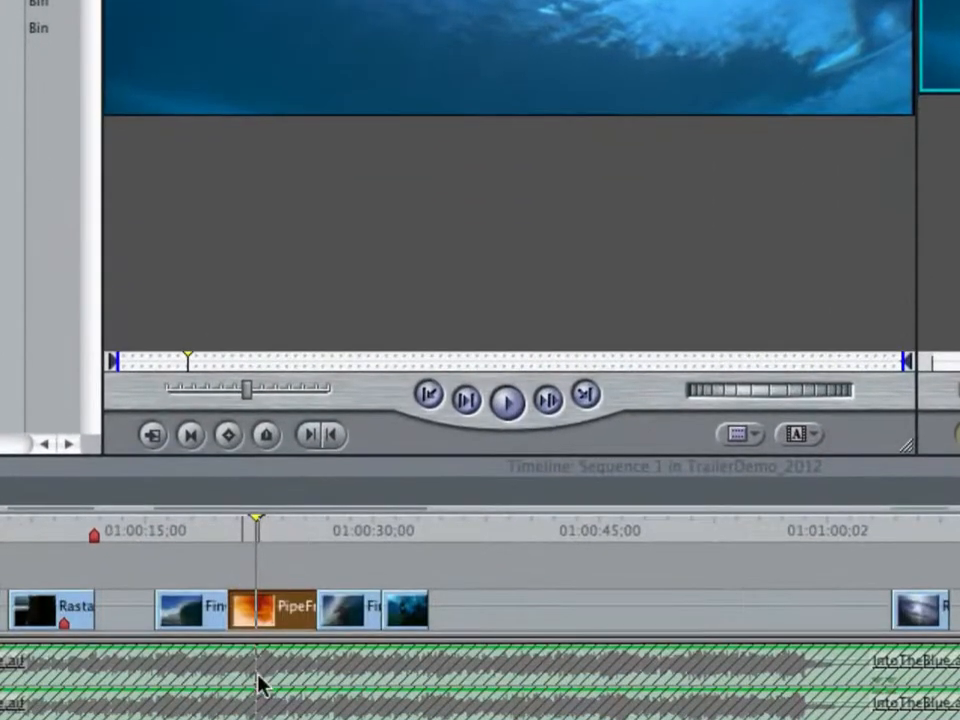
- Mark the PipeFromBehind clip's In point 15 frames in, and restore the clip's original start
click(309, 436)
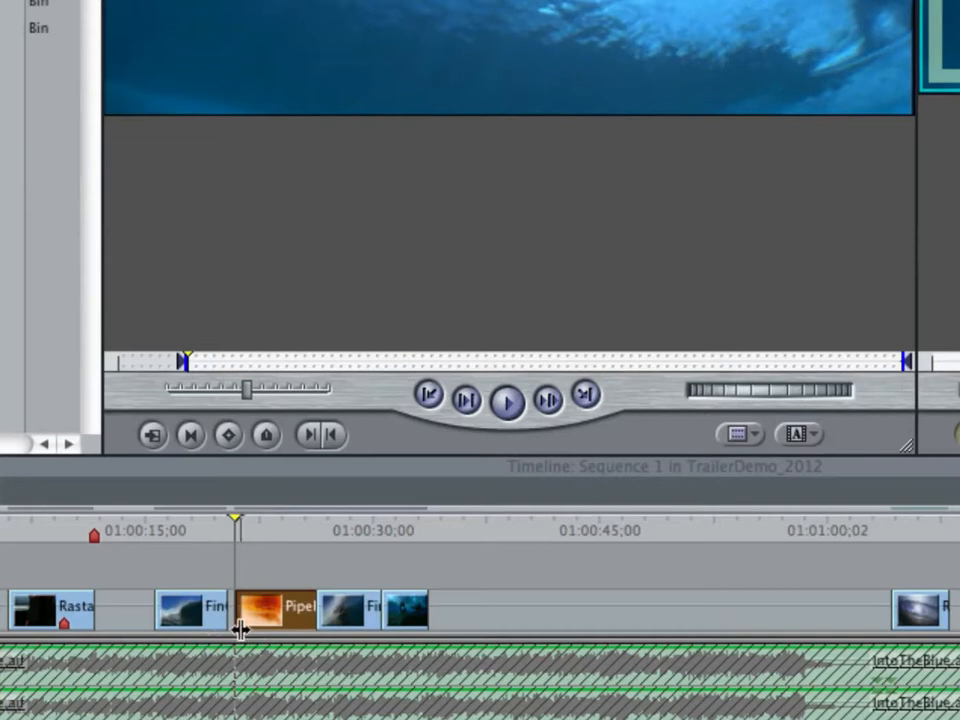
drag(240, 629, 237, 628)
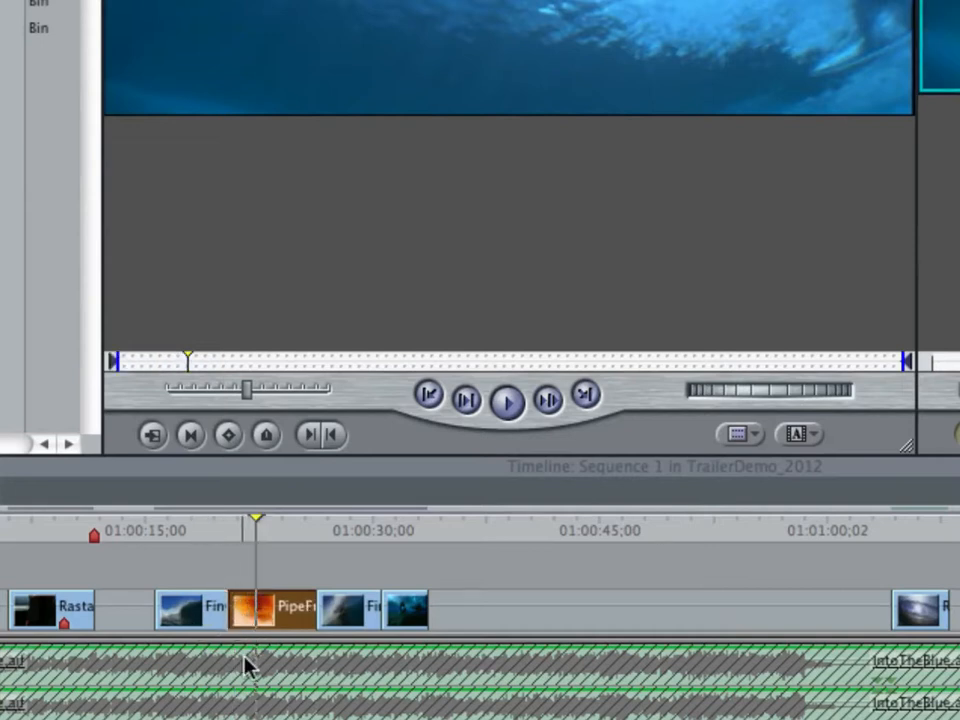
- Trim the first 15 frames off PipeFromBehind and move it earlier against the preceding wave clip
click(308, 440)
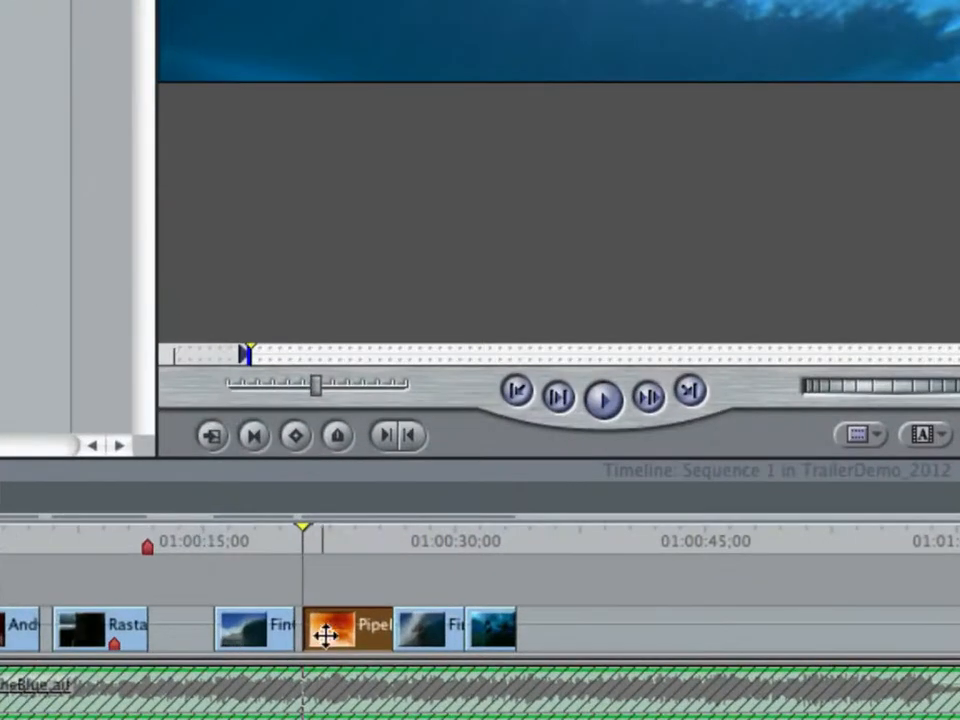
drag(325, 633, 317, 636)
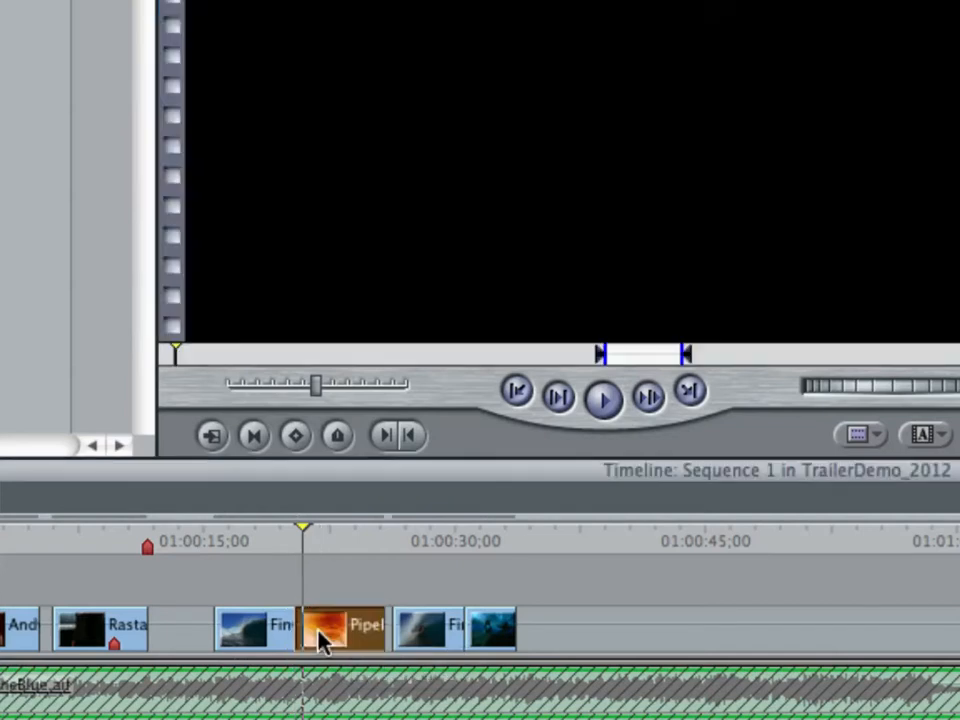
- Play the sequence across the cut between the preceding wave clip and PipeFromBehind
click(280, 546)
click(270, 550)
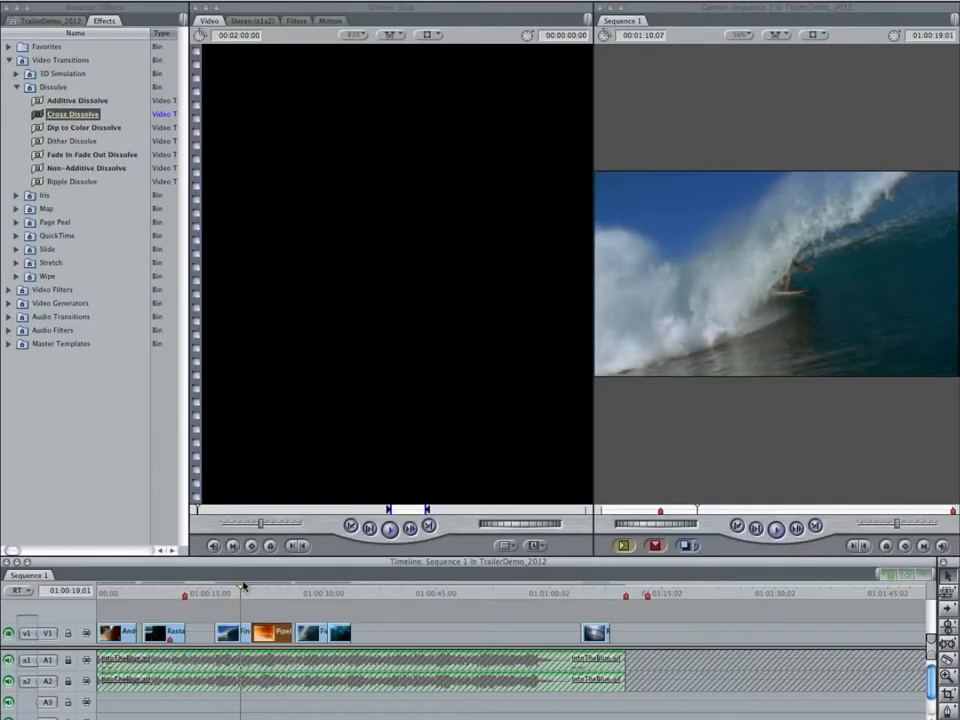
key(space)
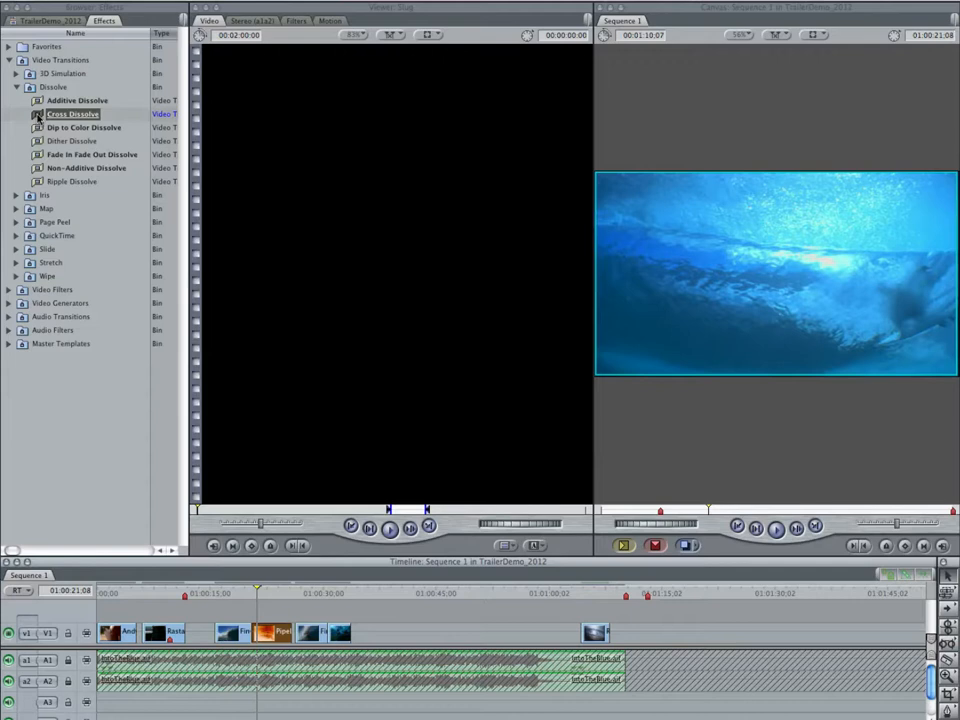
- Add a Cross Dissolve at the cut between the preceding wave clip and PipeFromBehind
drag(37, 116, 250, 636)
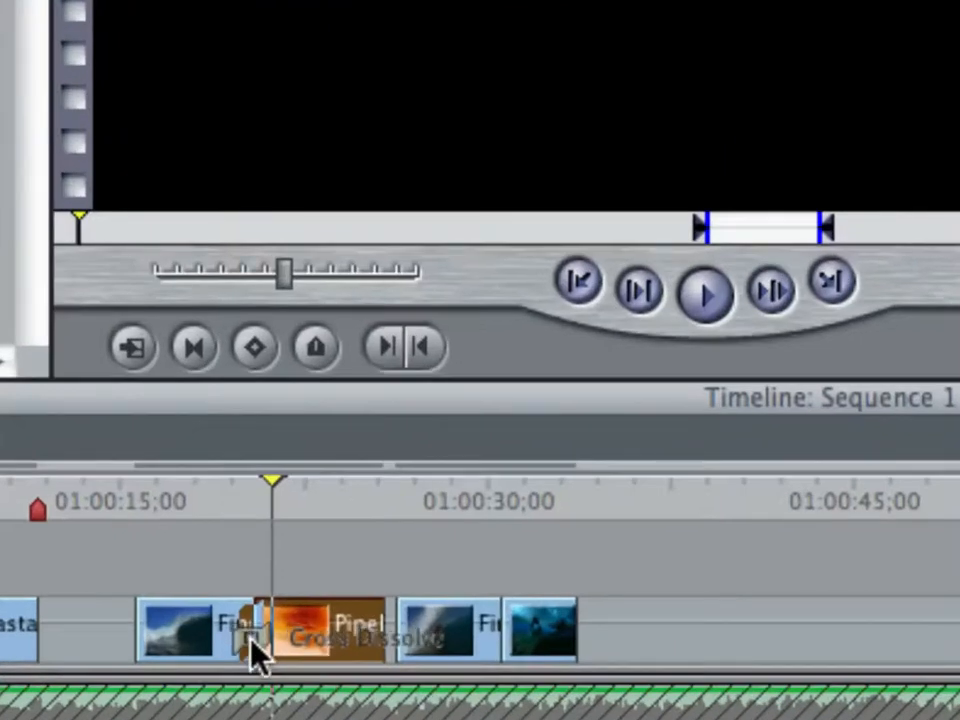
drag(251, 638, 251, 651)
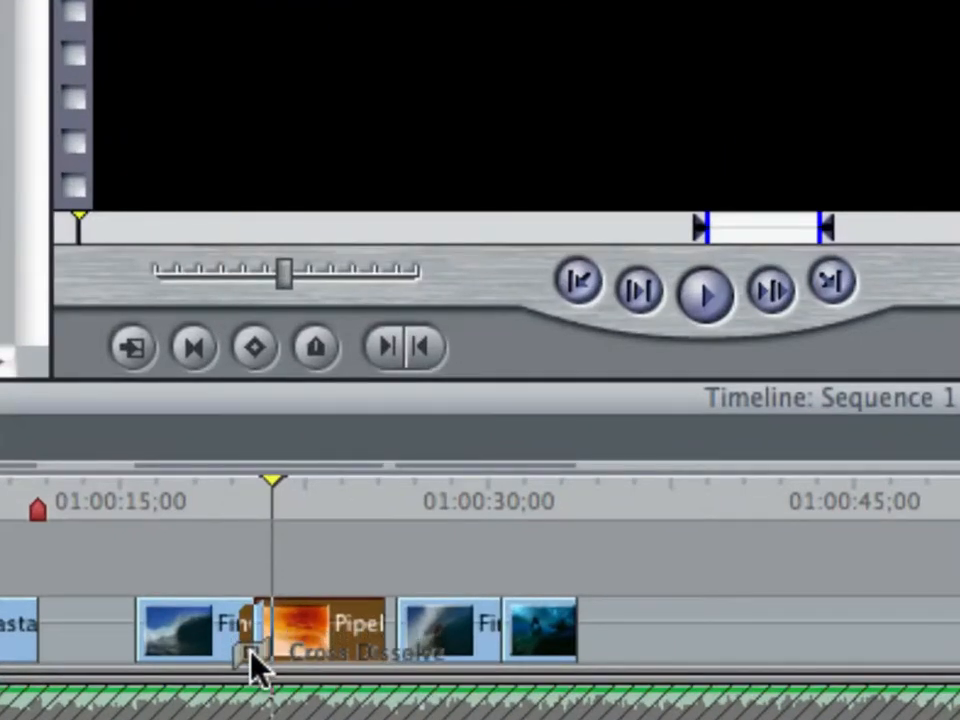
drag(251, 651, 253, 655)
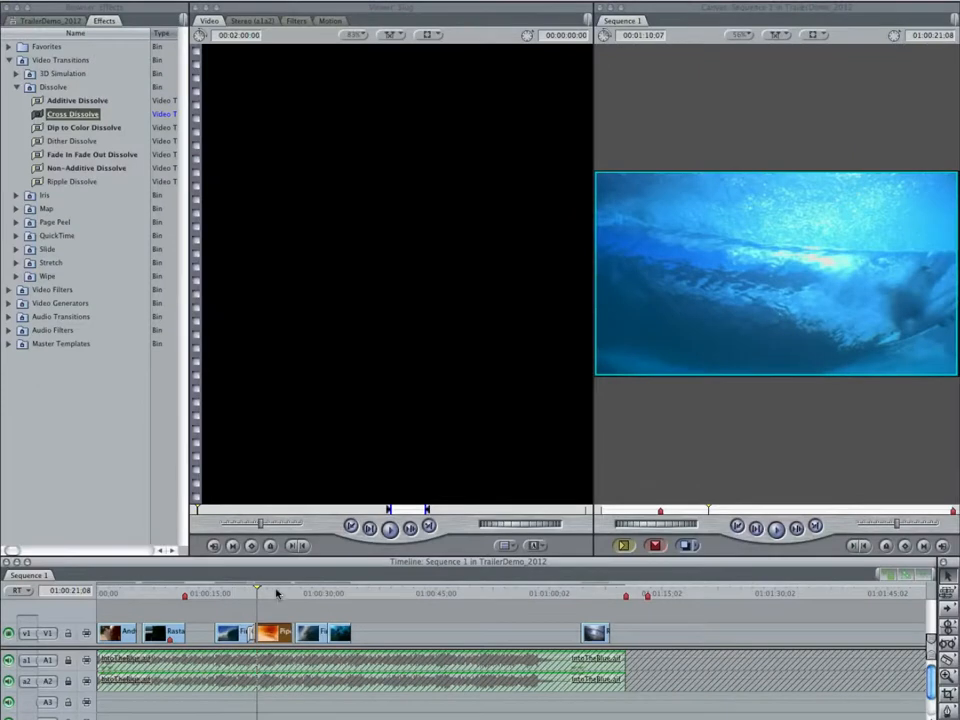
- Enlarge the Canvas and play the Cross Dissolve into PipeFromBehind several times to review it
drag(588, 390, 345, 388)
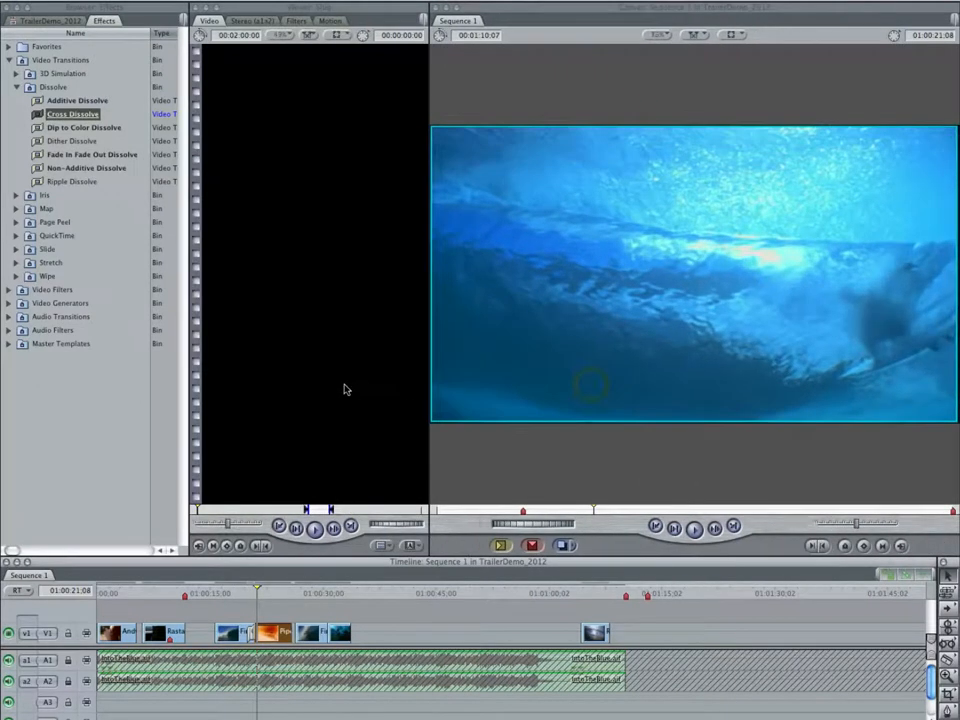
click(215, 598)
key(space)
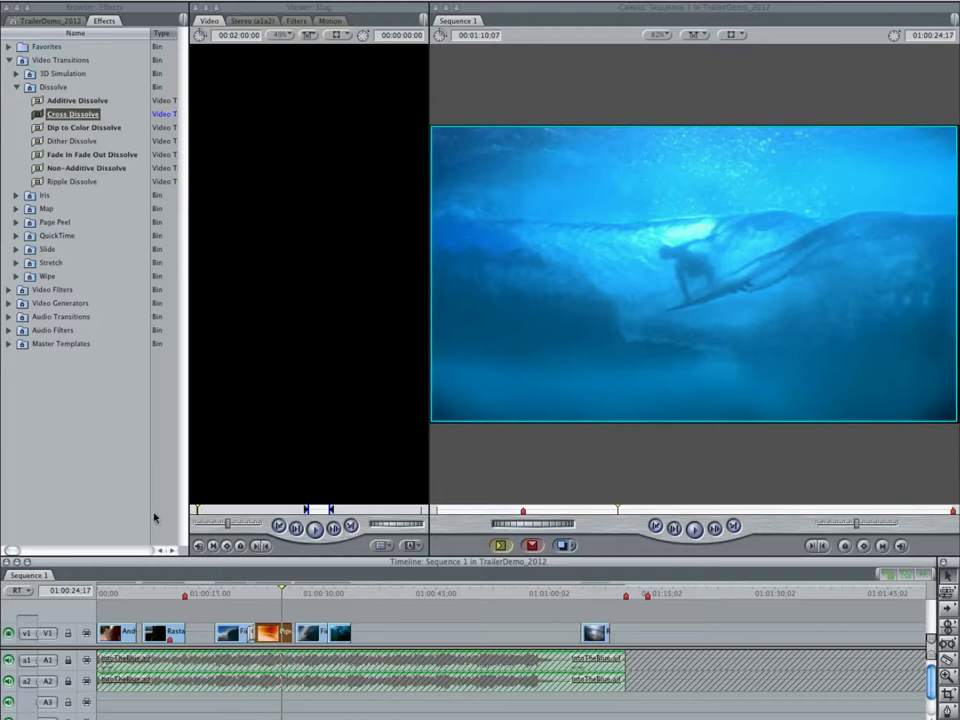
click(236, 595)
key(space)
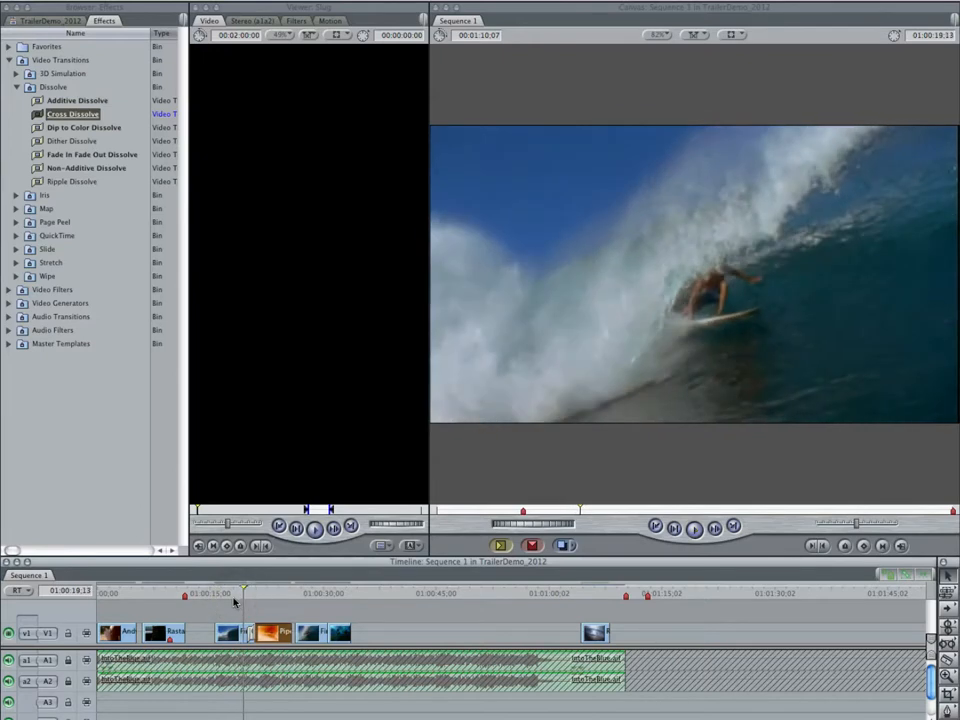
click(222, 595)
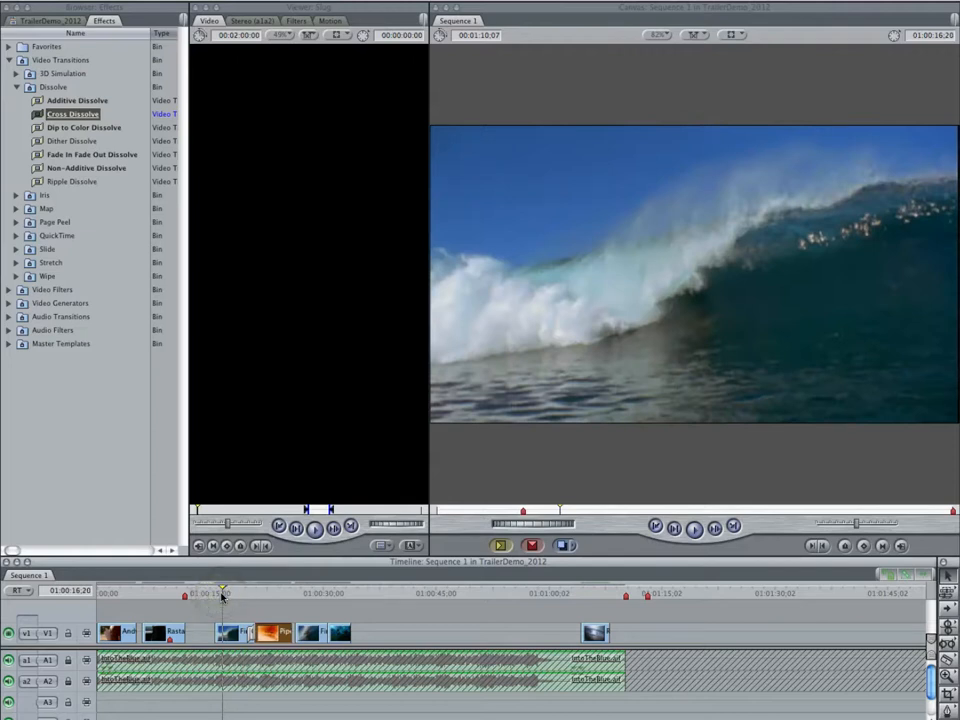
key(space)
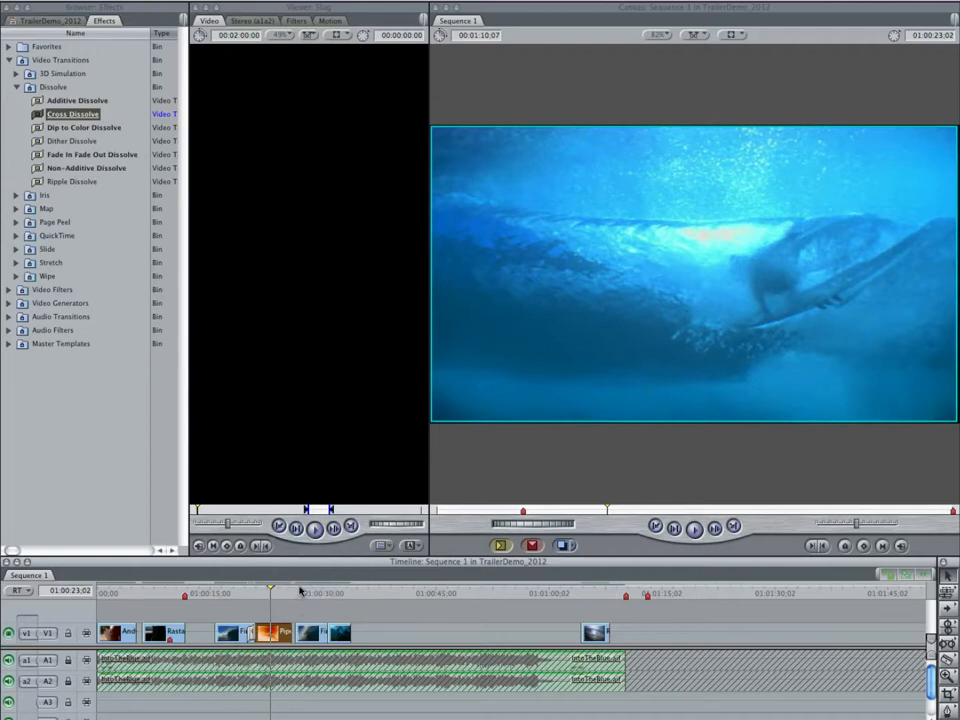
click(237, 591)
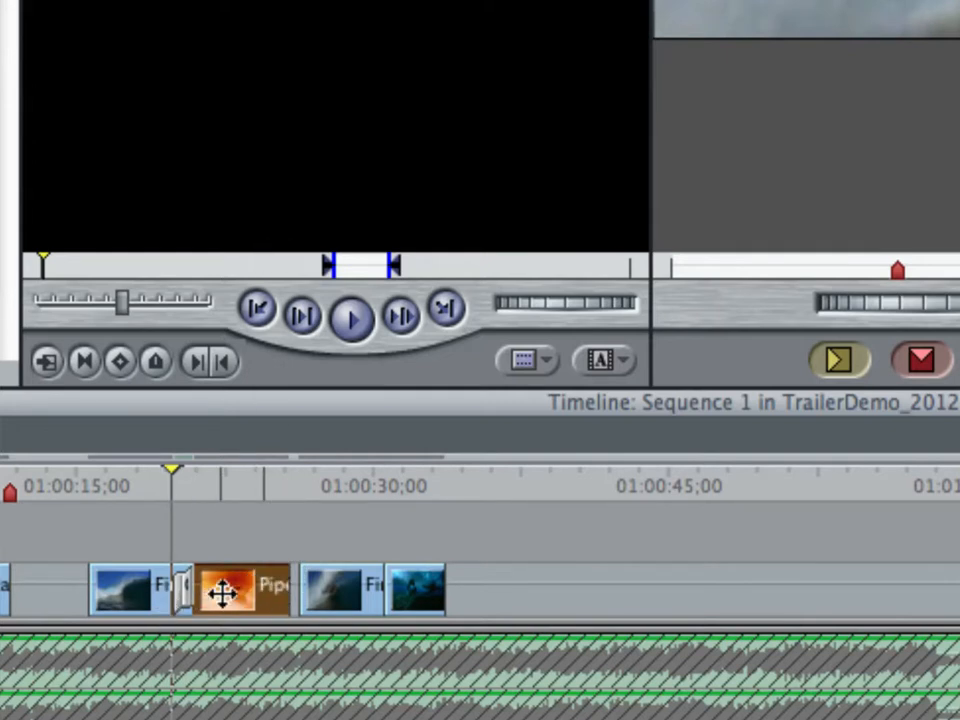
- Open PipeFromBehind in the Viewer and trim 15 frames off its end in the sequence
double_click(222, 593)
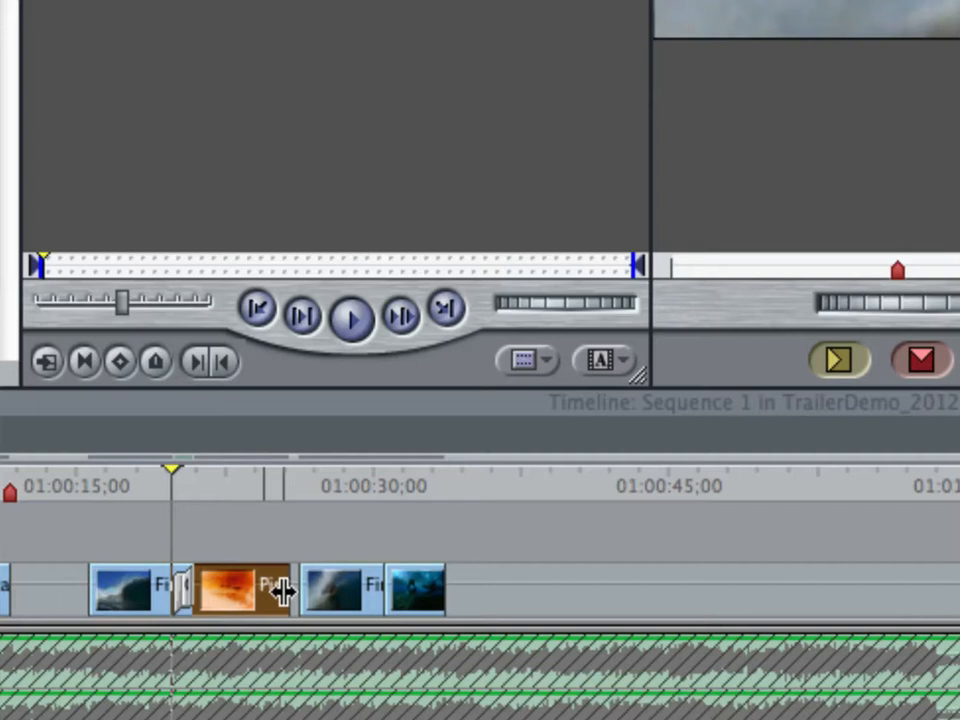
mouse_move(283, 592)
mouse_down()
mouse_move(249, 591)
mouse_move(265, 593)
mouse_up()
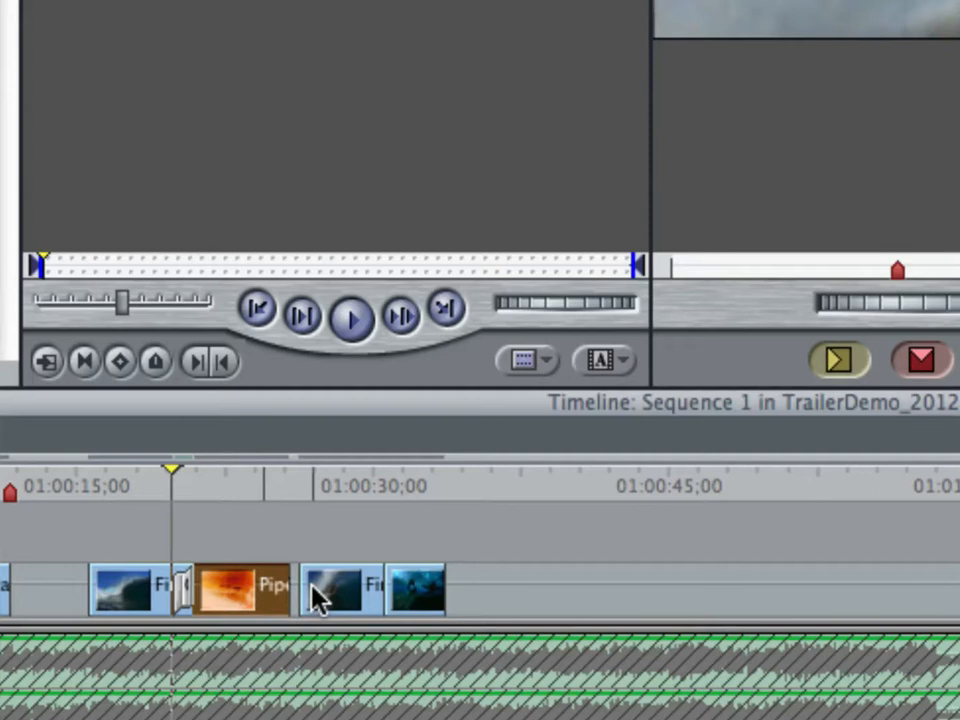
drag(285, 588, 275, 588)
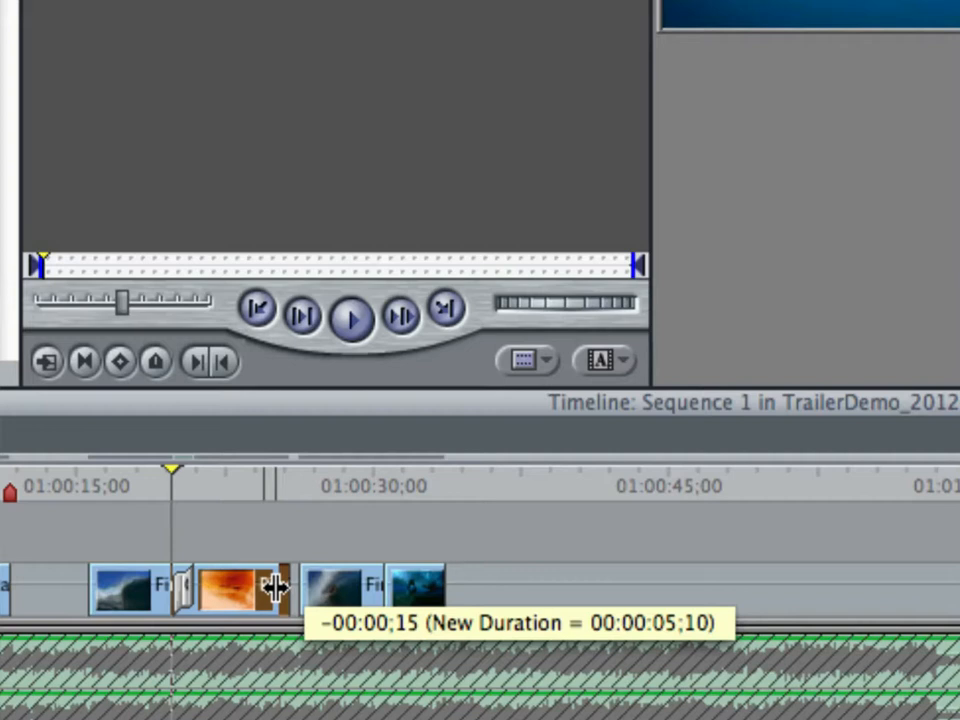
drag(275, 588, 274, 588)
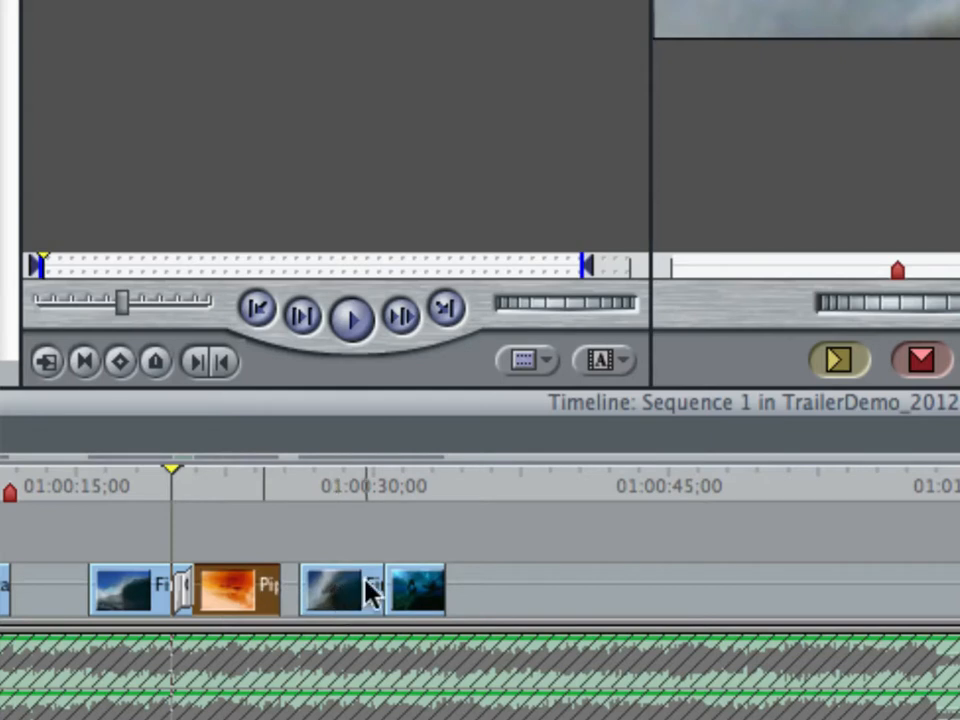
- Move the following wave clip against PipeFromBehind's end and add a Cross Dissolve between the two clips
mouse_move(335, 590)
mouse_down()
mouse_move(326, 574)
mouse_move(331, 582)
mouse_up()
double_click(326, 580)
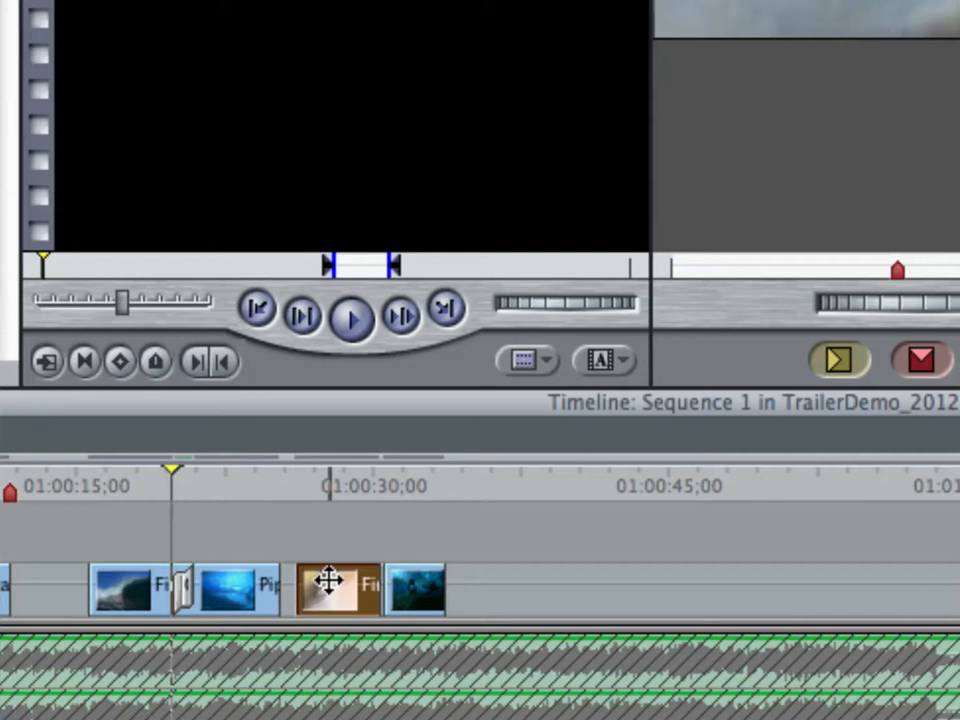
mouse_move(345, 584)
mouse_down()
mouse_move(336, 576)
mouse_move(330, 586)
mouse_up()
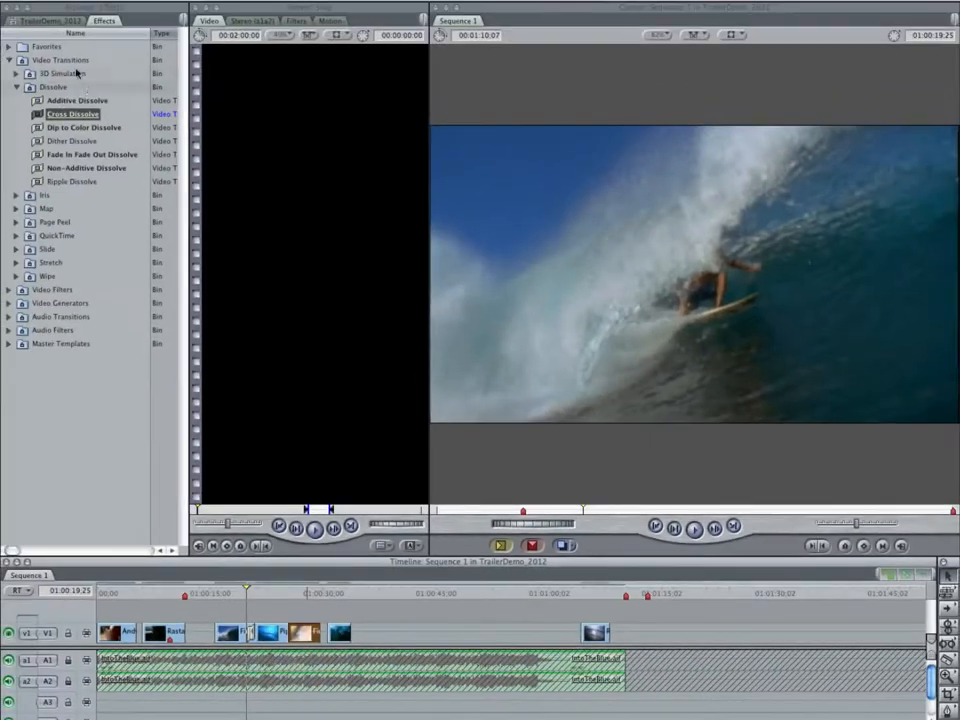
drag(38, 113, 289, 634)
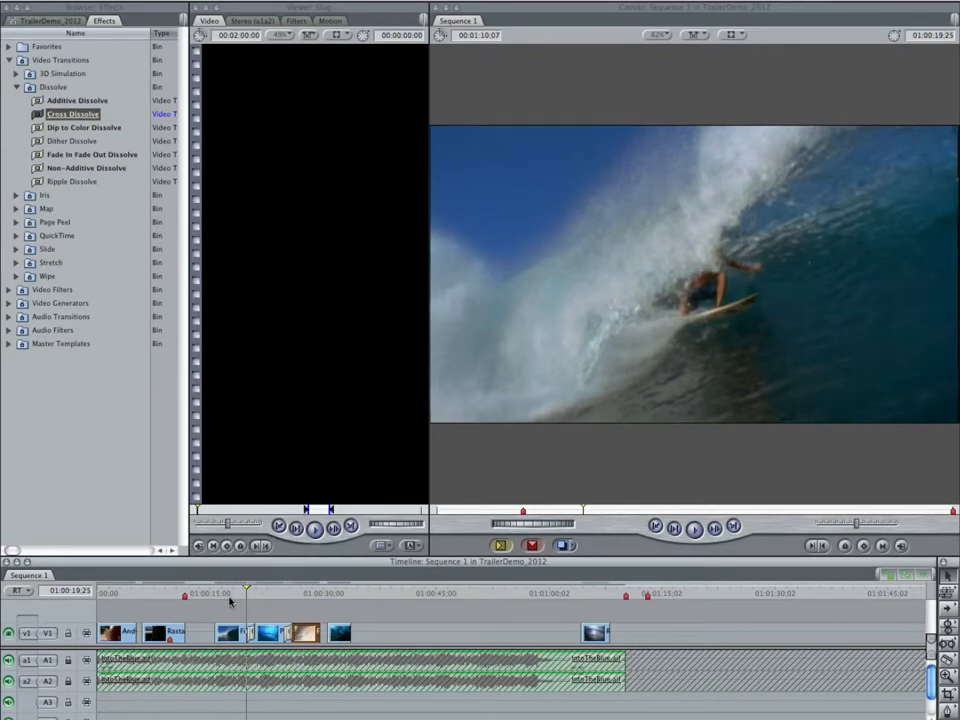
- Play the sequence through both Cross Dissolves and review the transition out of PipeFromBehind again
click(228, 598)
drag(228, 598, 212, 596)
key(space)
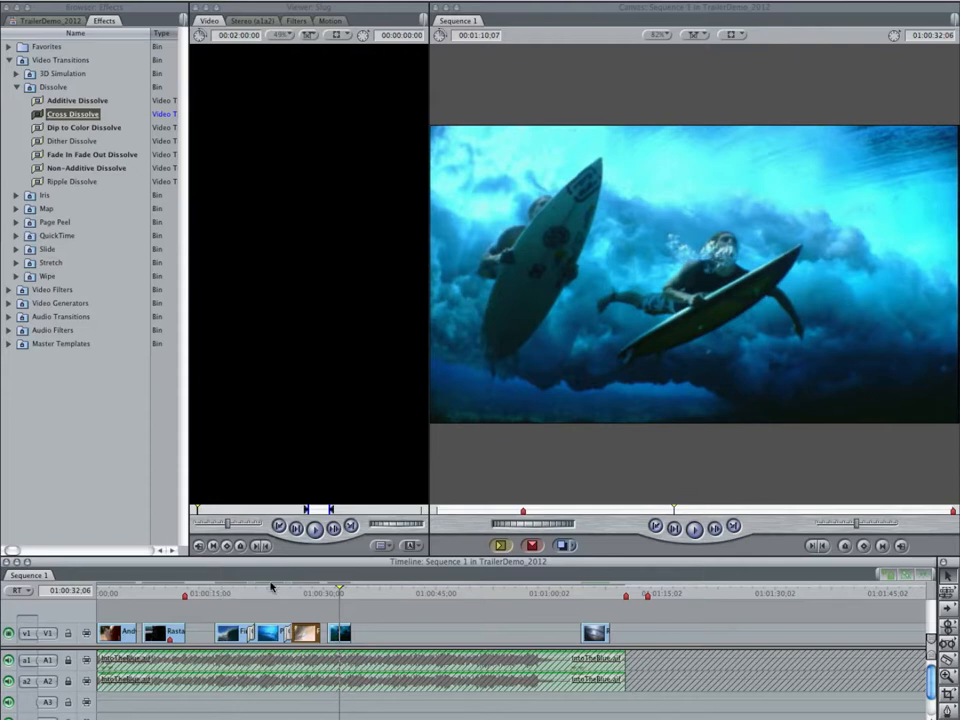
click(307, 592)
mouse_move(307, 592)
mouse_down()
mouse_move(290, 592)
mouse_move(304, 592)
mouse_up()
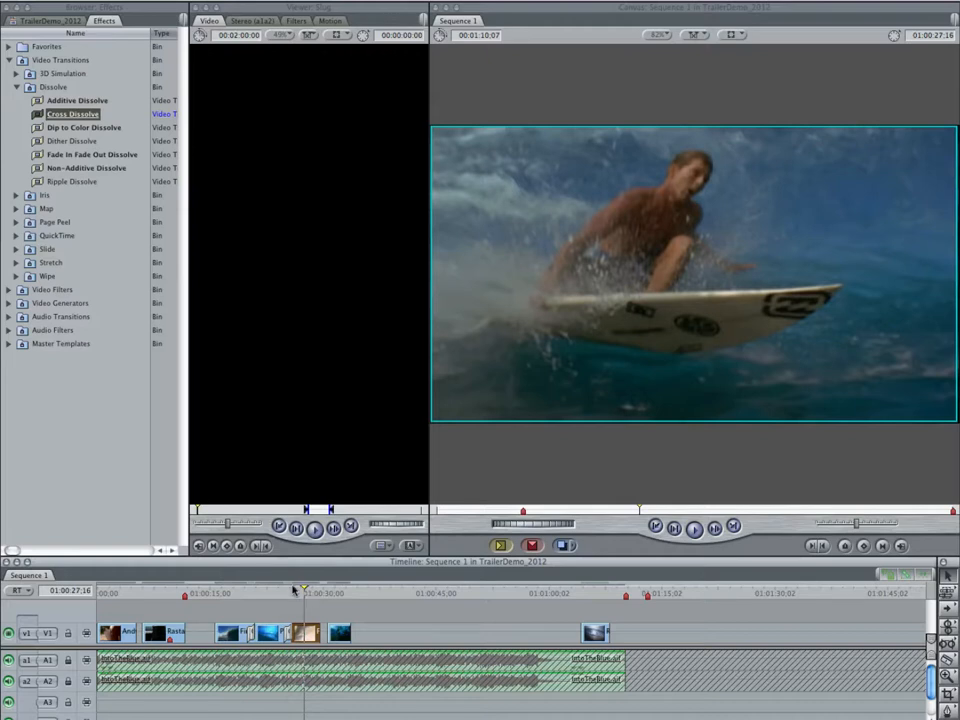
click(290, 593)
key(space)
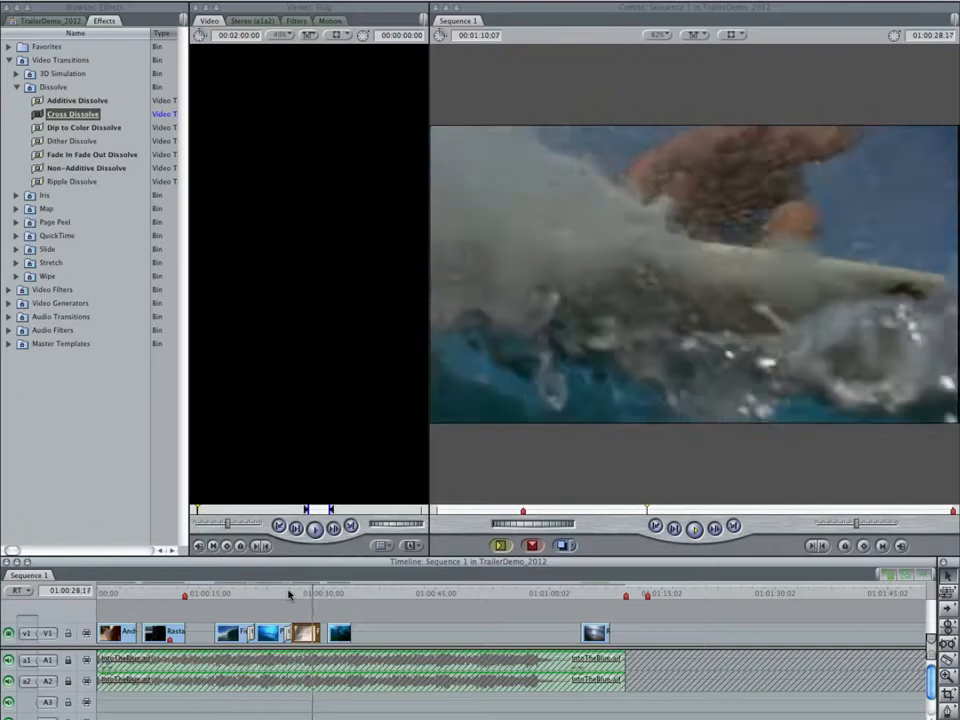
key(space)
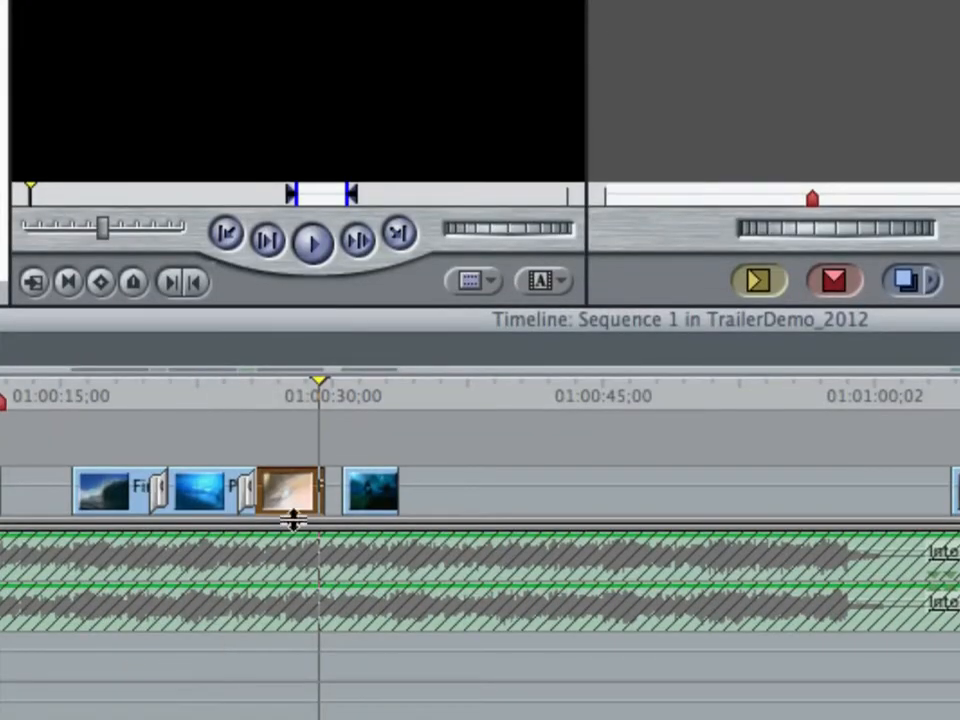
- Delete the Cross Dissolve between PipeFromBehind and the wave clip that follows it
drag(313, 470, 250, 508)
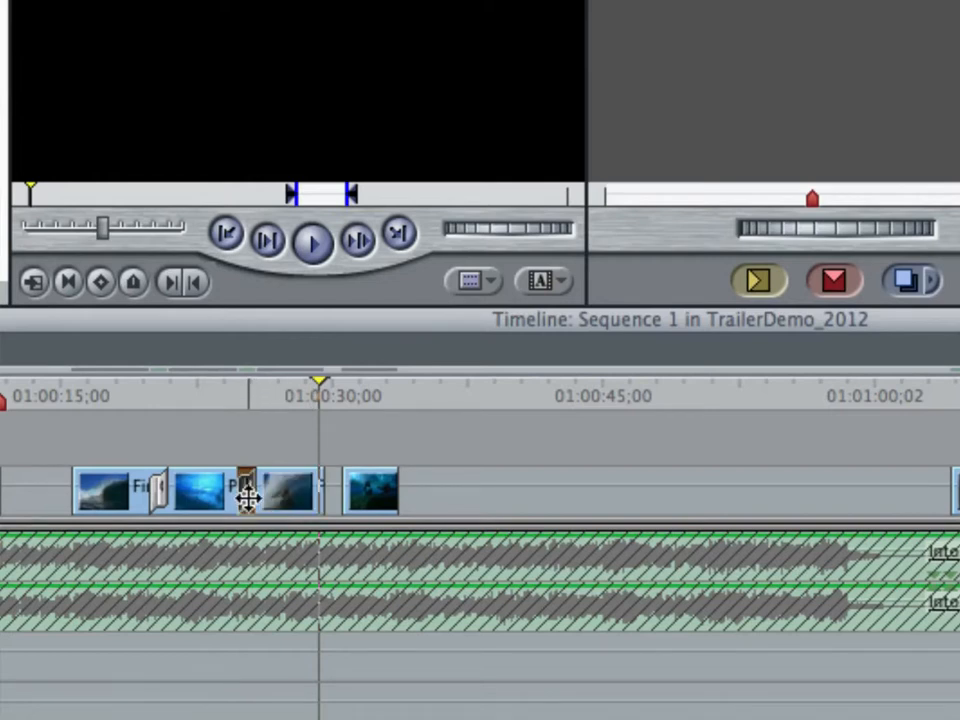
key(Delete)
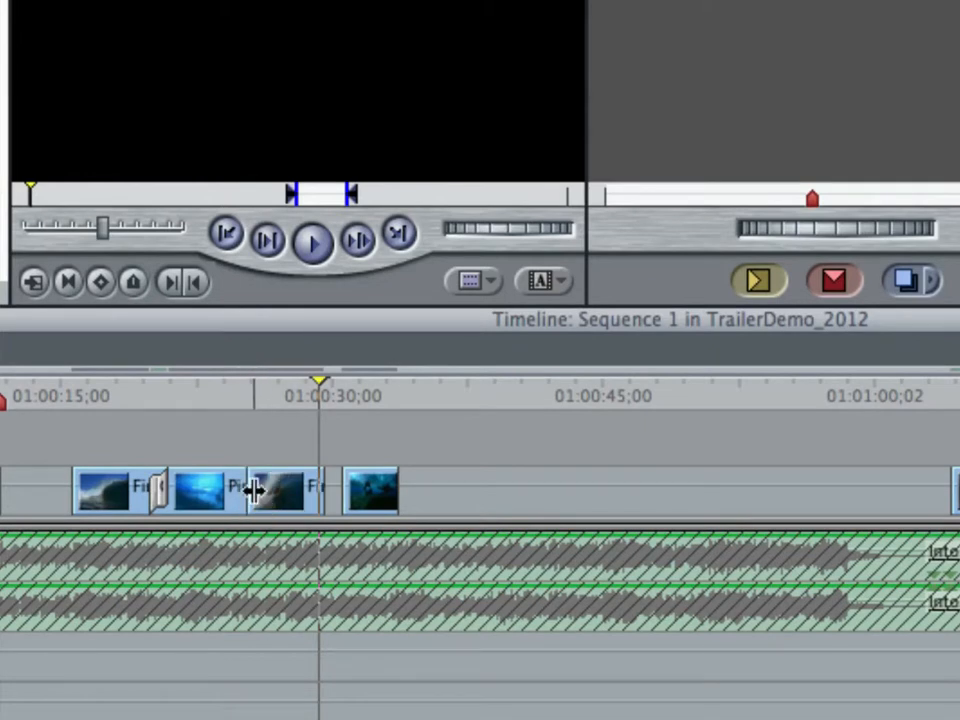
- Shorten the wave clip after PipeFromBehind from its start, shift it slightly earlier, and readjust its start, leaving a gap before it
drag(253, 491, 292, 492)
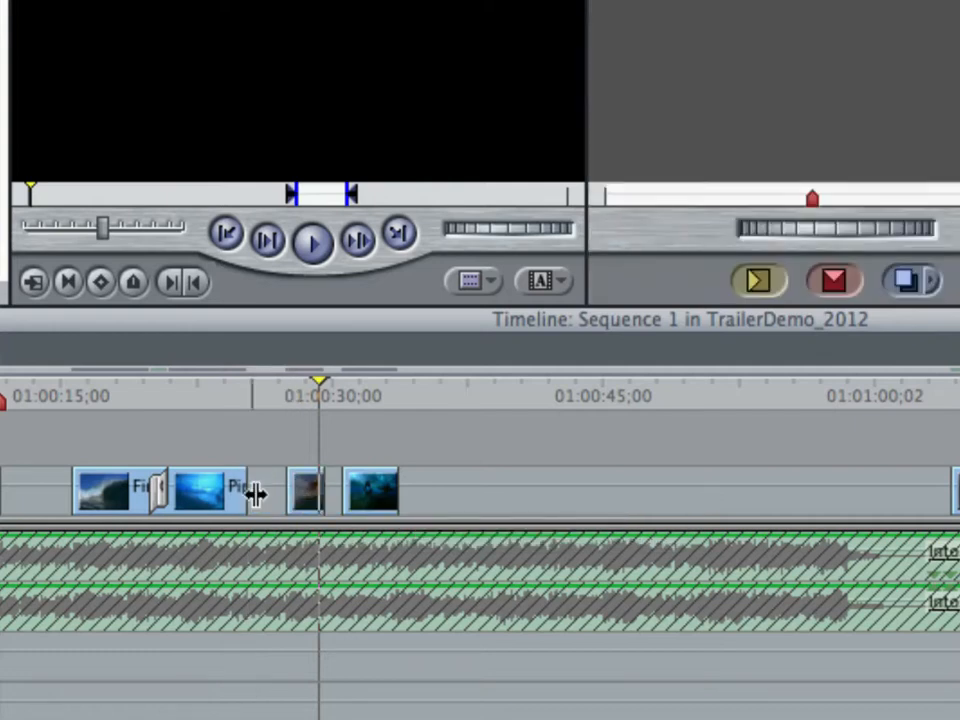
drag(305, 498, 299, 489)
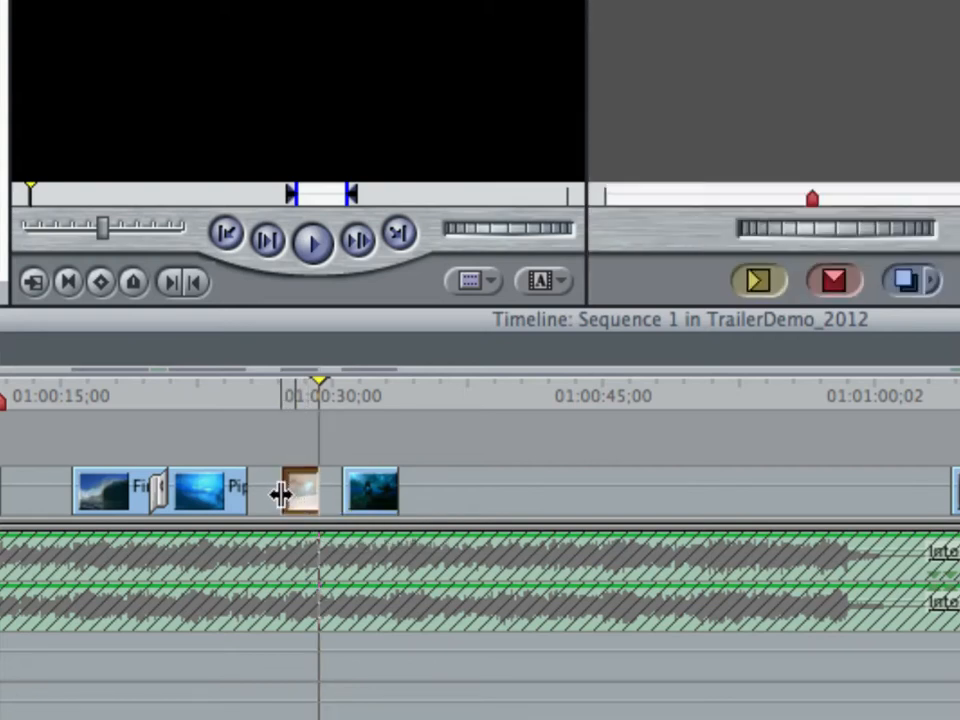
click(278, 491)
click(285, 491)
drag(281, 491, 264, 492)
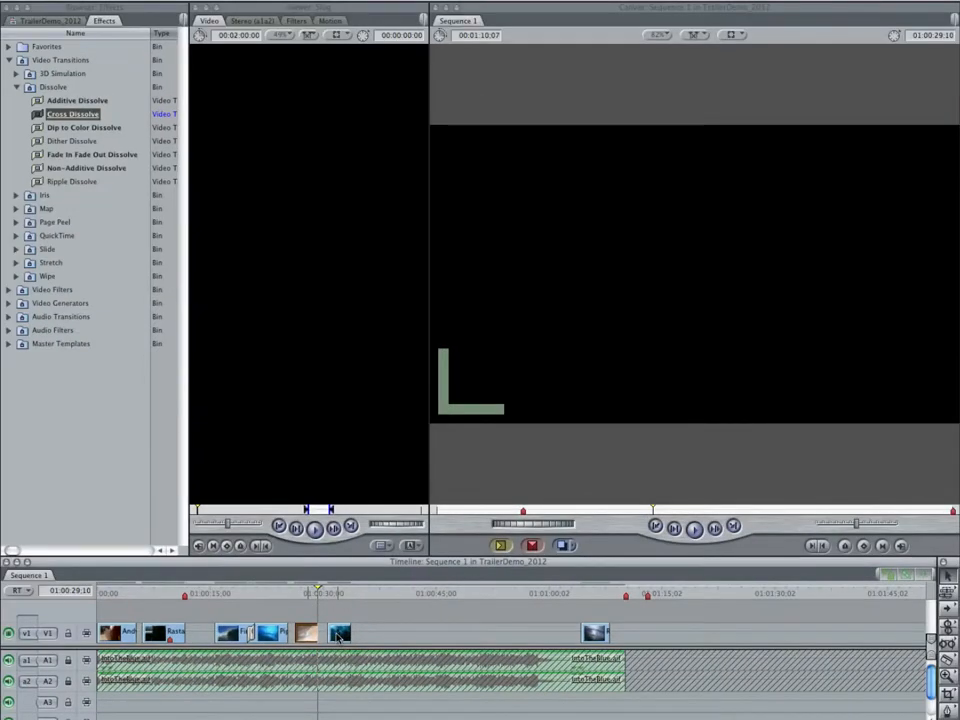
- Move the underwater surfers clip against the end of the shortened wave clip and play across the new cut
drag(338, 636, 326, 637)
click(335, 637)
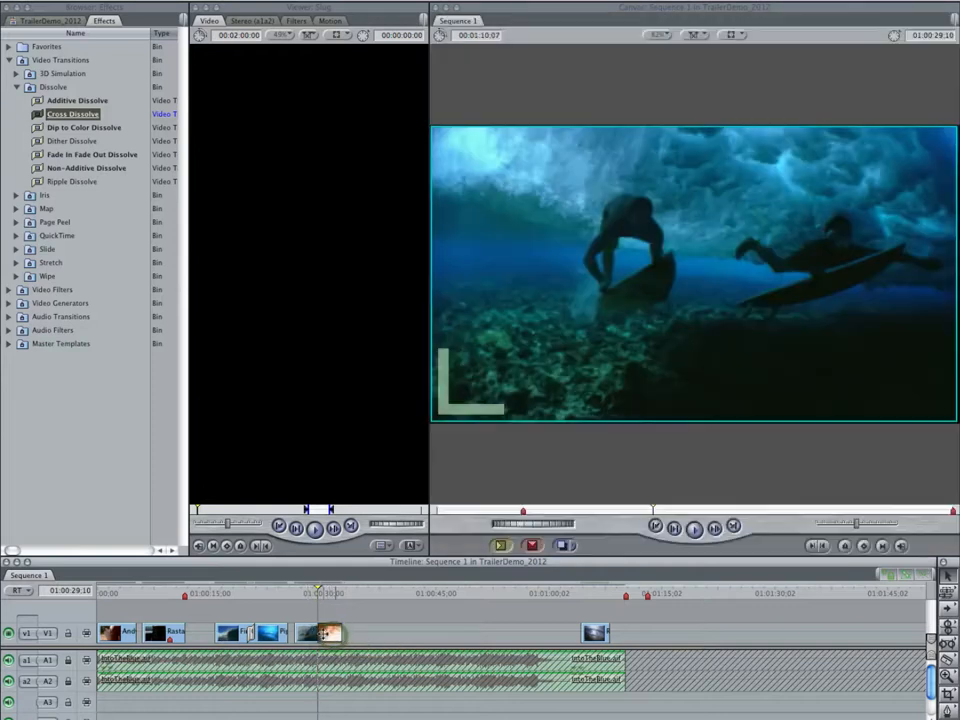
click(305, 597)
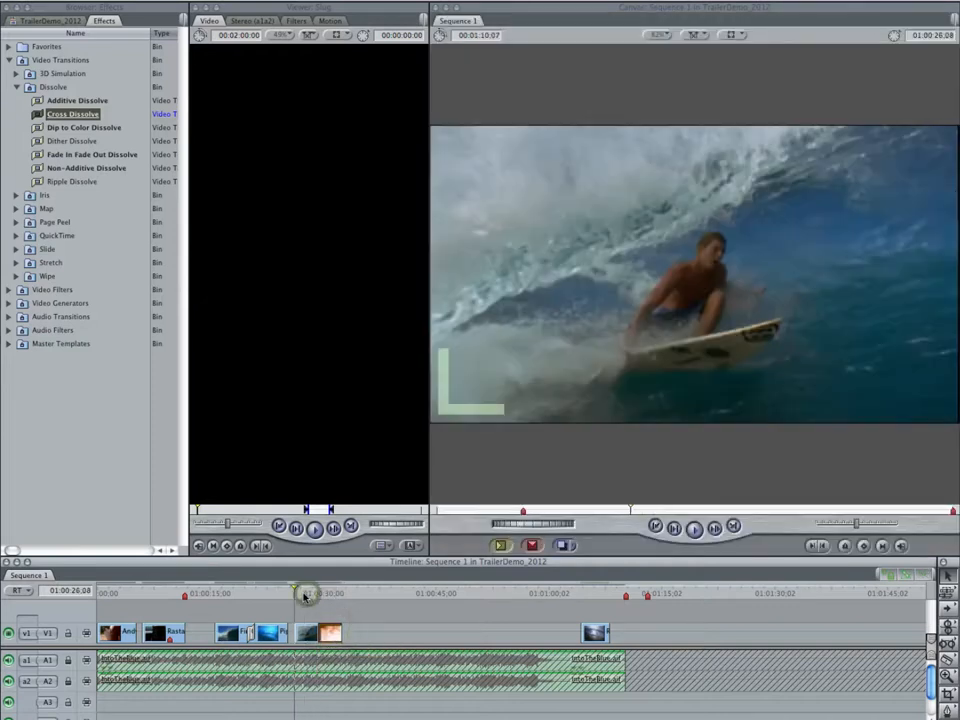
key(space)
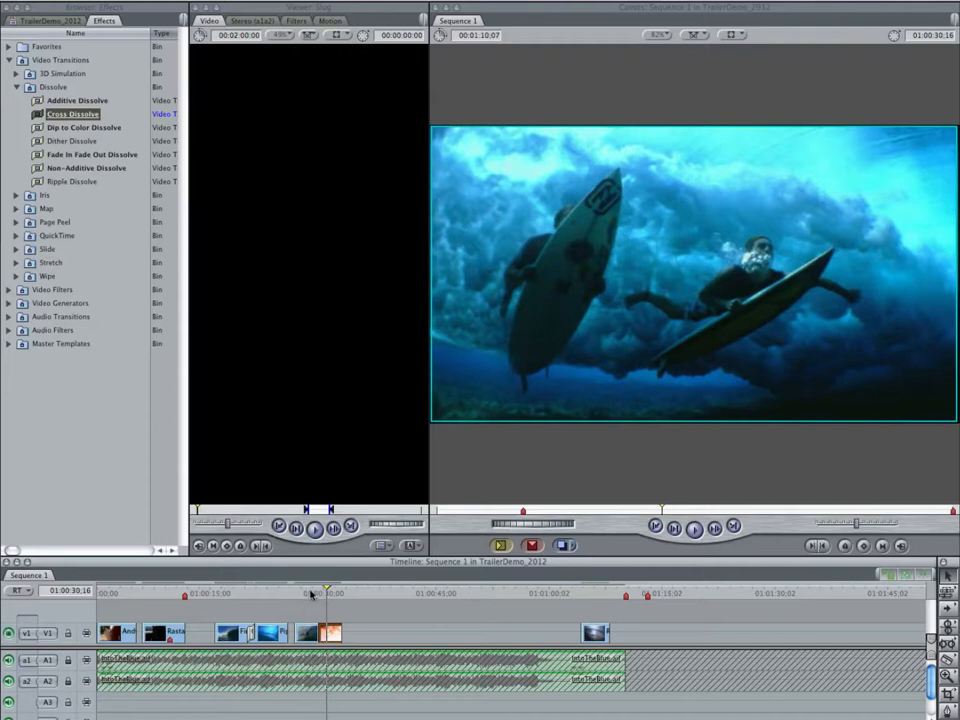
- Position the sequence playhead at 01:00:30;00 in the underwater surfers clip and widen the Viewer
click(310, 594)
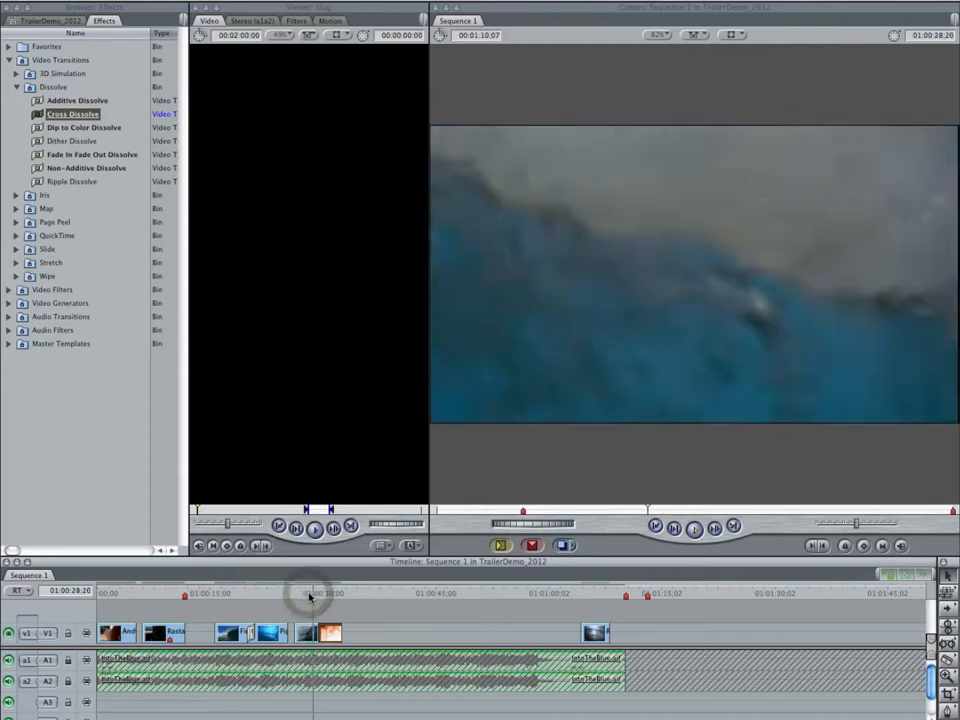
key(Down)
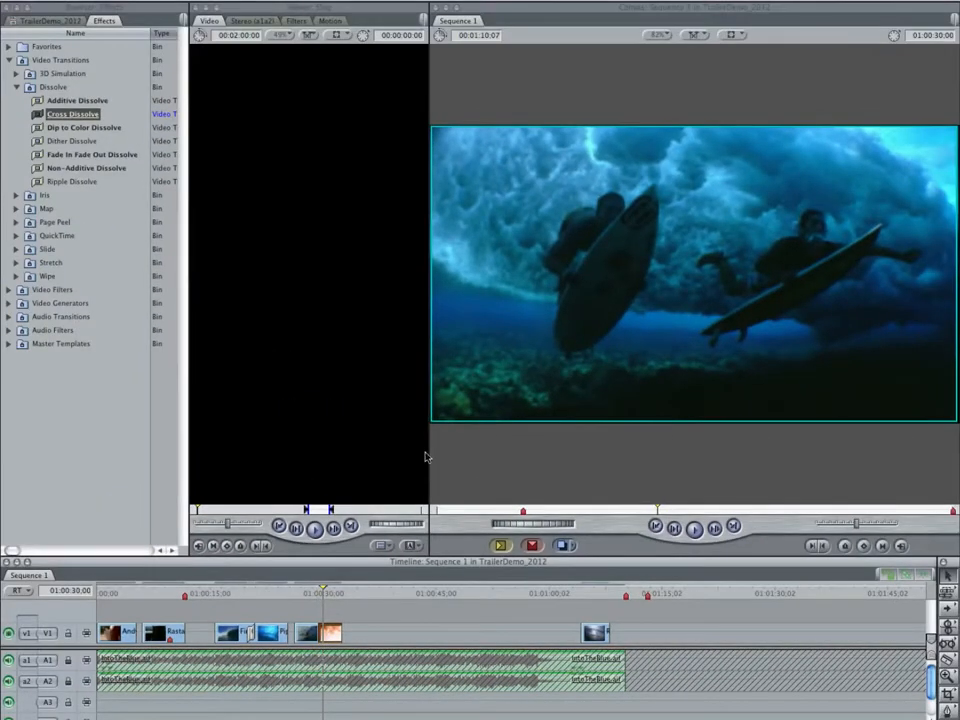
drag(427, 453, 627, 452)
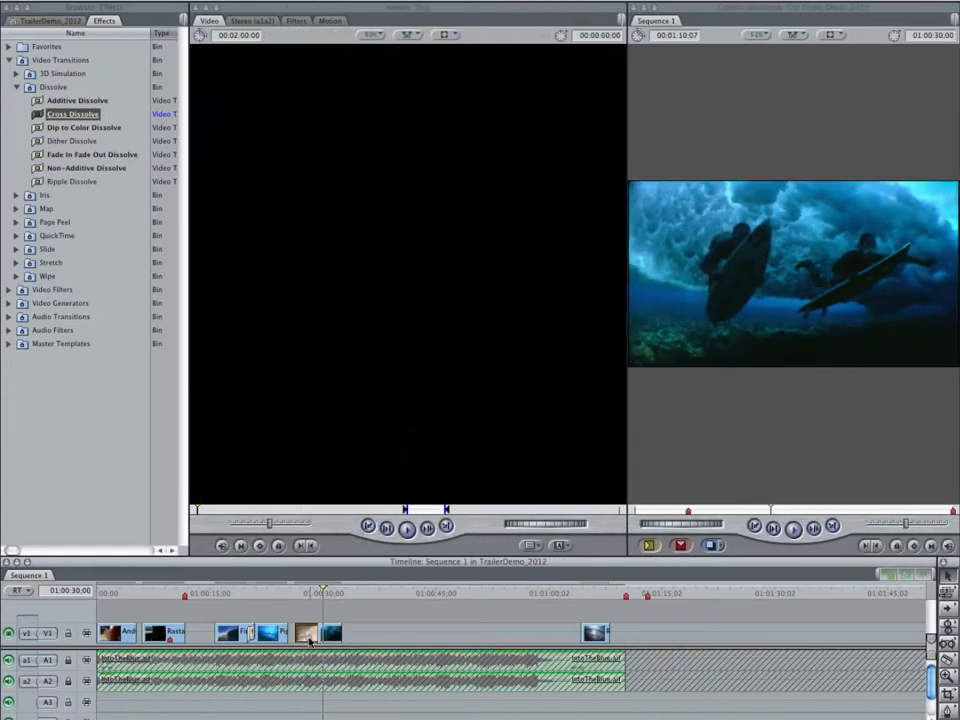
- Load the FinGlideBy clip from Sequence 1 into the Viewer and step back to its last frame at 00:00:08;29
double_click(311, 636)
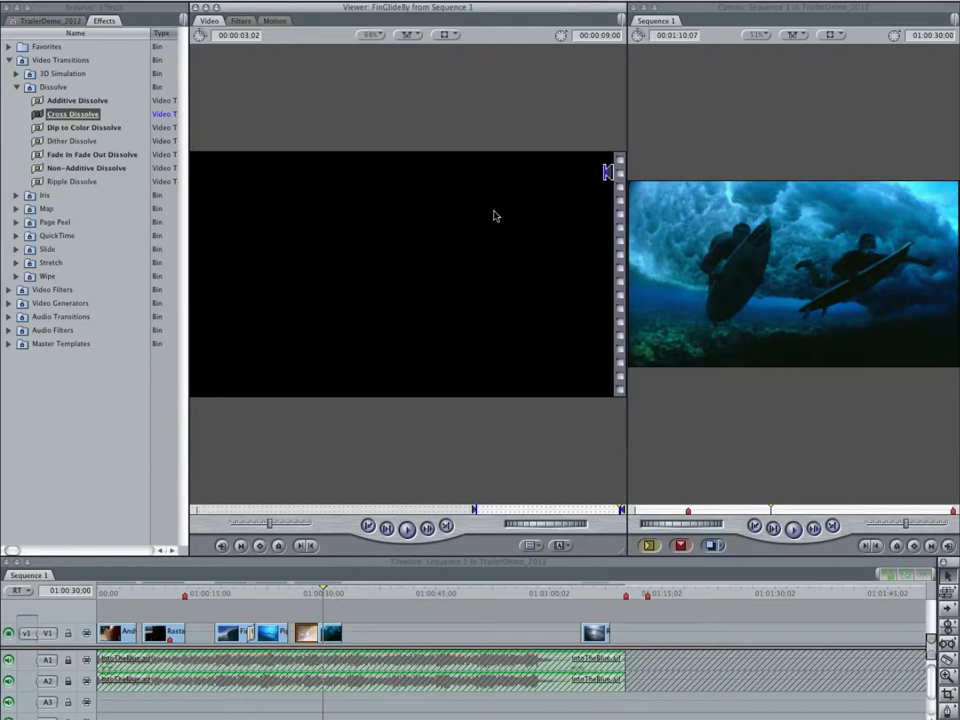
key(Left)
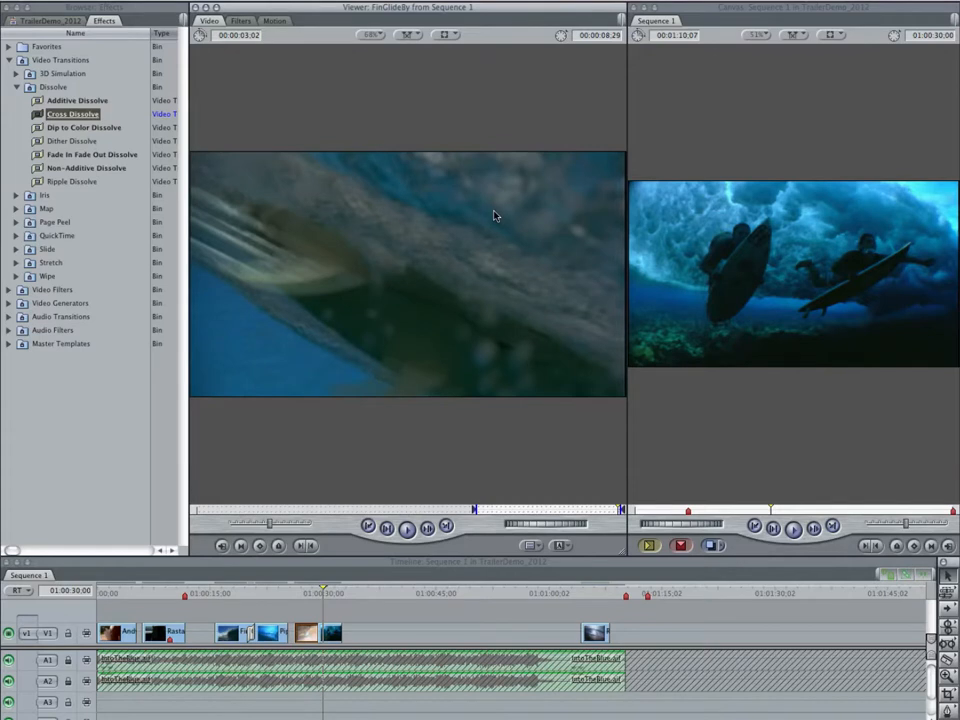
click(311, 546)
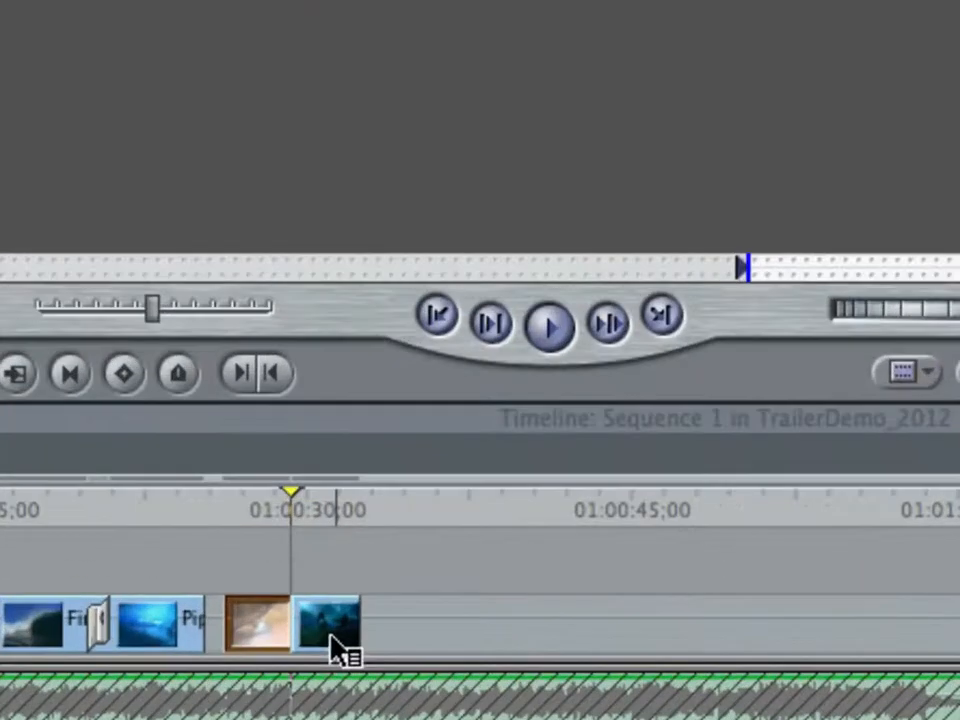
- Select the underwater surfers clip, enlarge the Canvas, and play the sequence from 01:00:27;25 across the cut into that clip
mouse_move(331, 633)
mouse_down()
mouse_move(394, 632)
mouse_move(334, 622)
mouse_move(337, 640)
mouse_up()
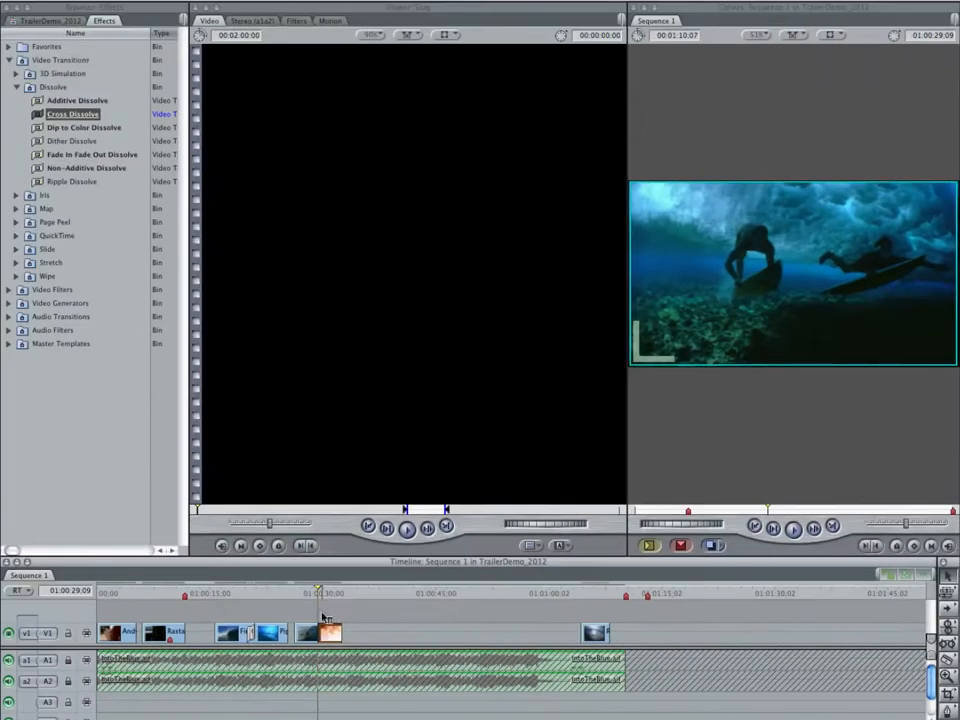
click(245, 516)
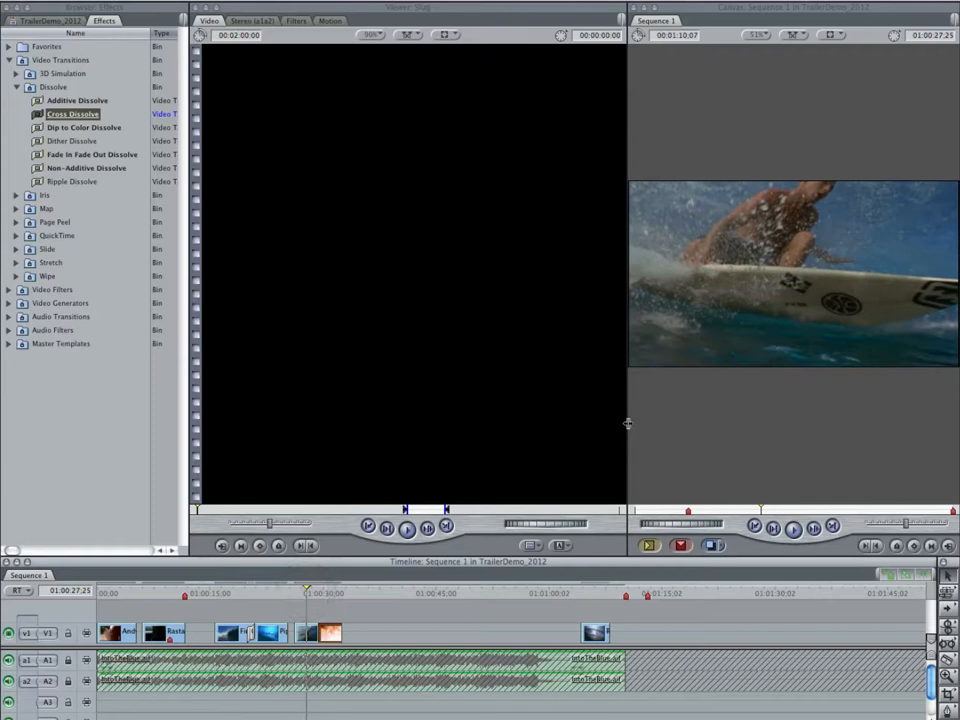
drag(627, 424, 348, 431)
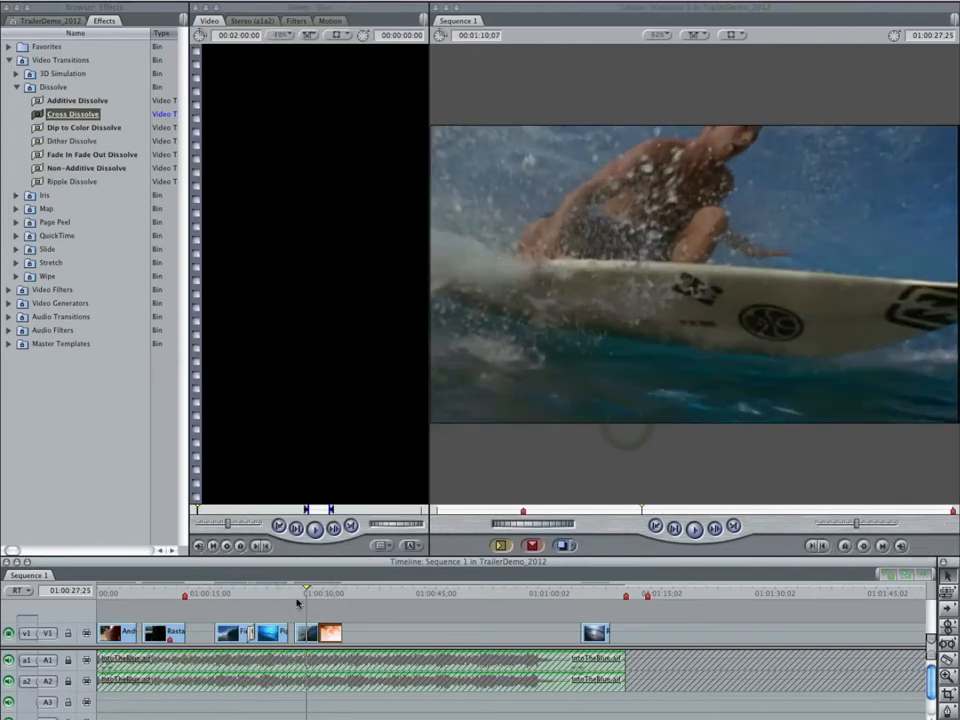
key(space)
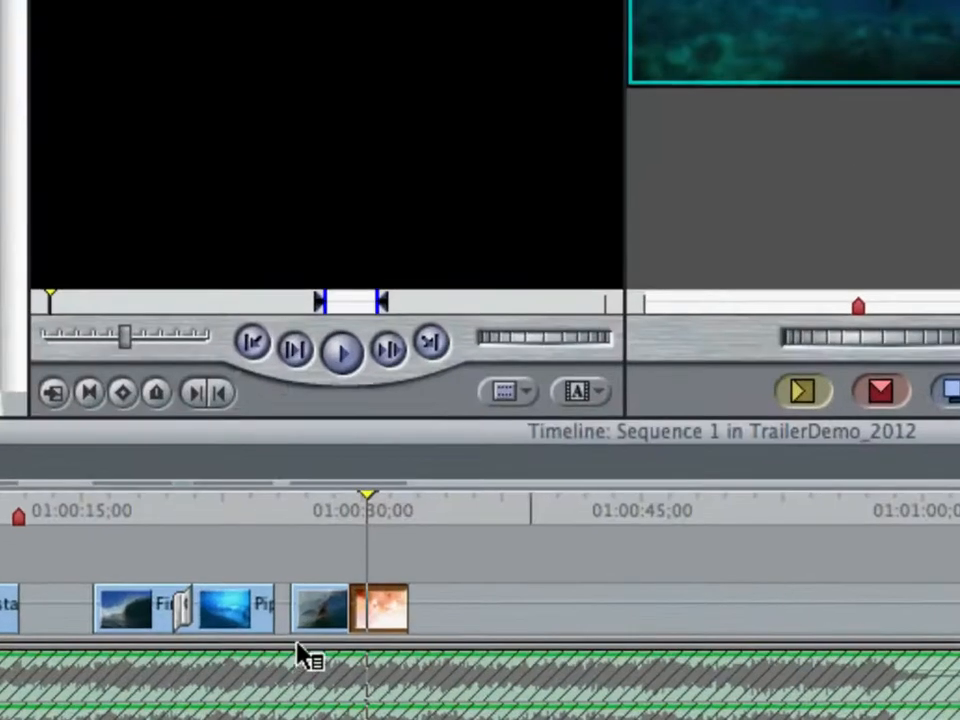
- Extend the start of FinGlideBy back to the end of PipeFromBehind and add a Cross Dissolve at that cut
click(313, 600)
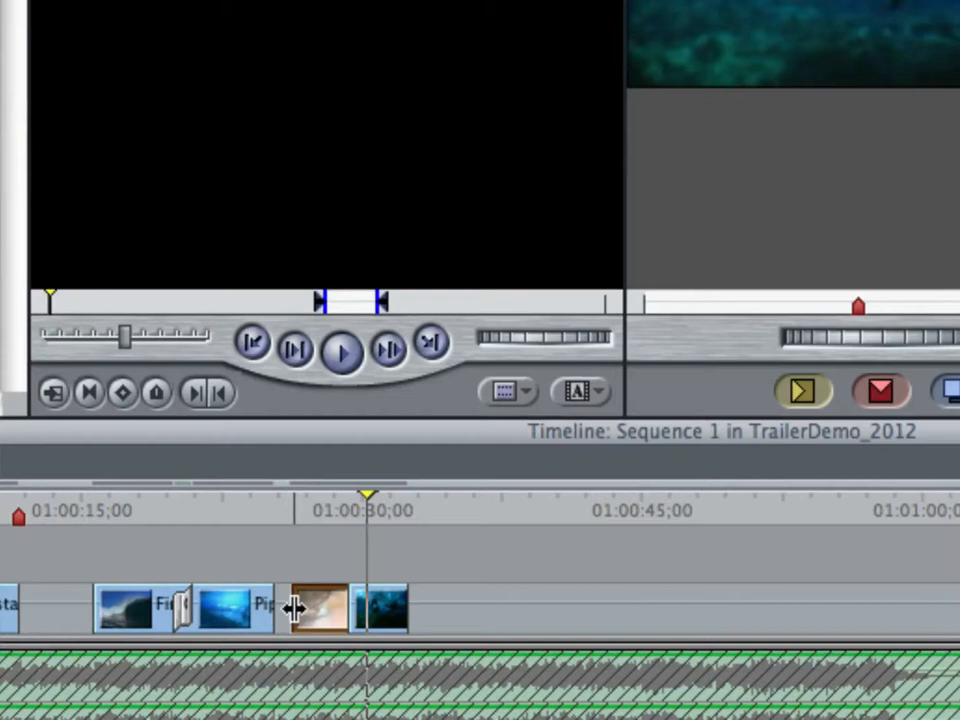
drag(293, 609, 275, 612)
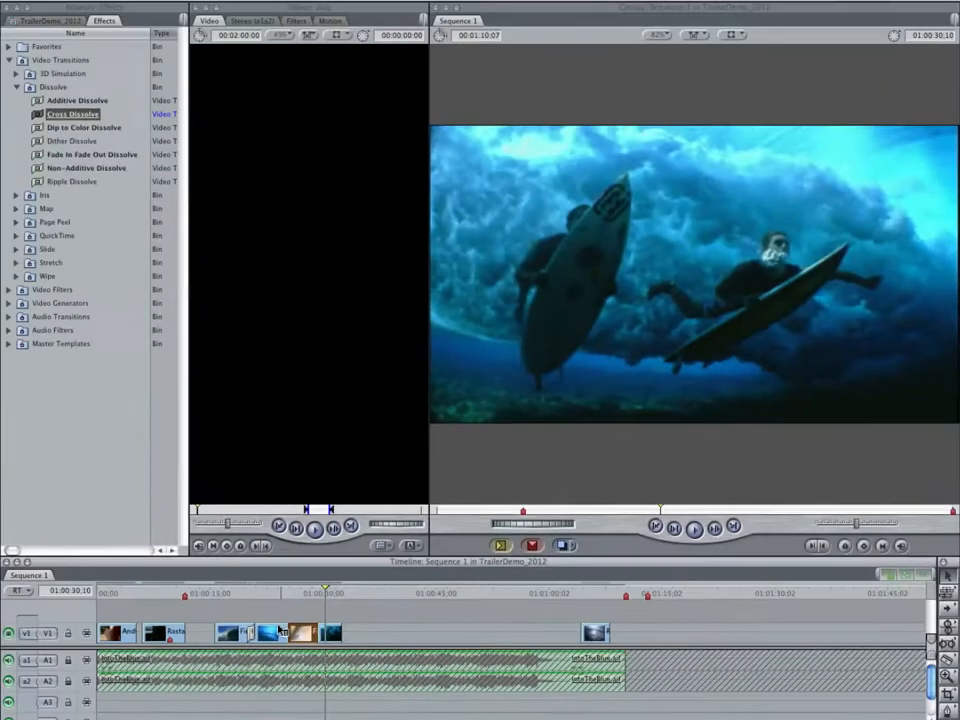
drag(32, 113, 293, 640)
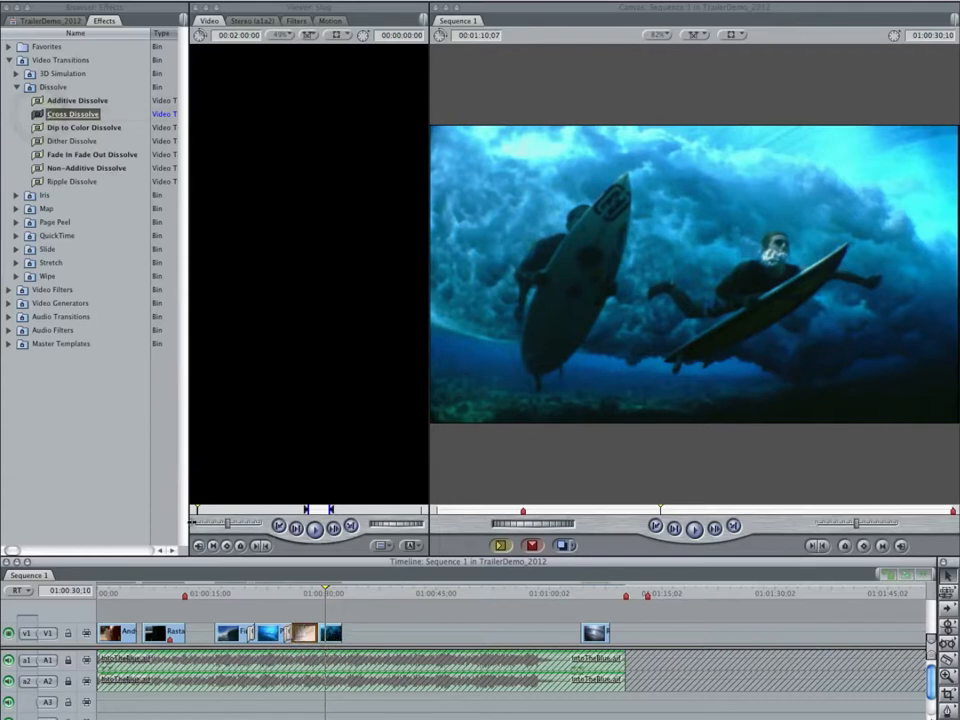
click(217, 596)
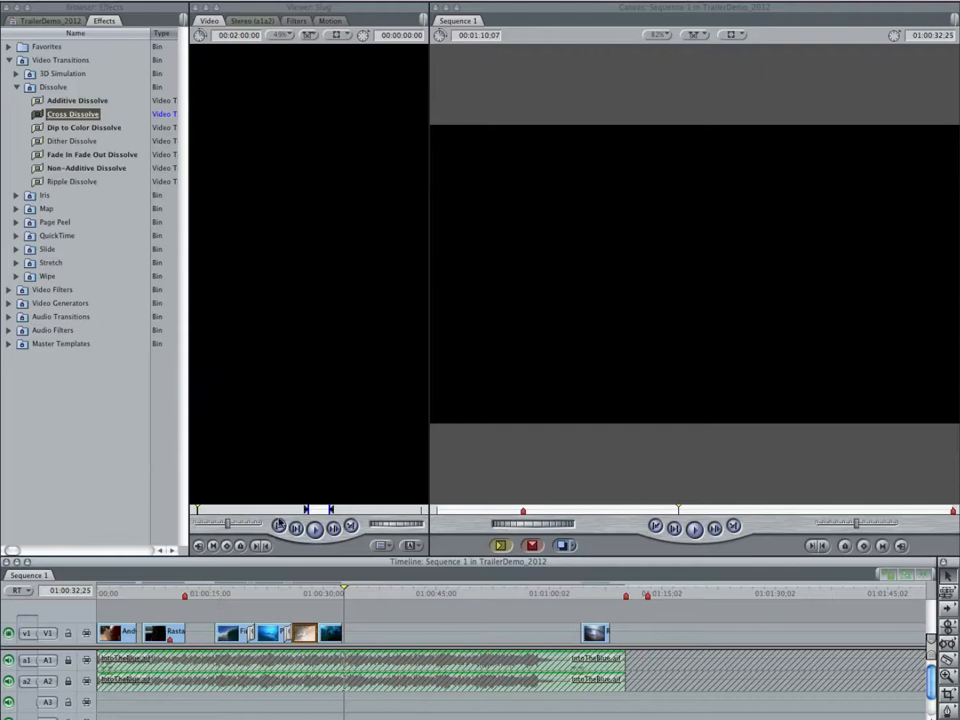
- Delete the Cross Dissolves at both ends of the PipeFromBehind clip
drag(253, 632, 251, 640)
key(Delete)
click(287, 638)
key(Delete)
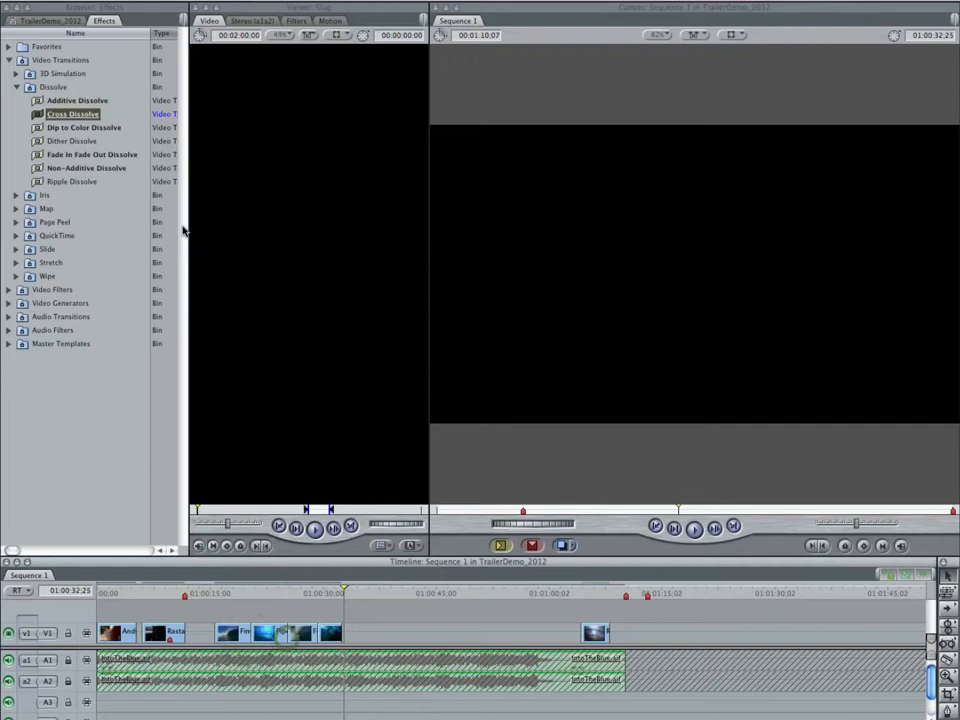
- Add a Fade In Fade Out Dissolve at both ends of PipeFromBehind and play the transitions from 01:00:16;23
drag(37, 157, 250, 638)
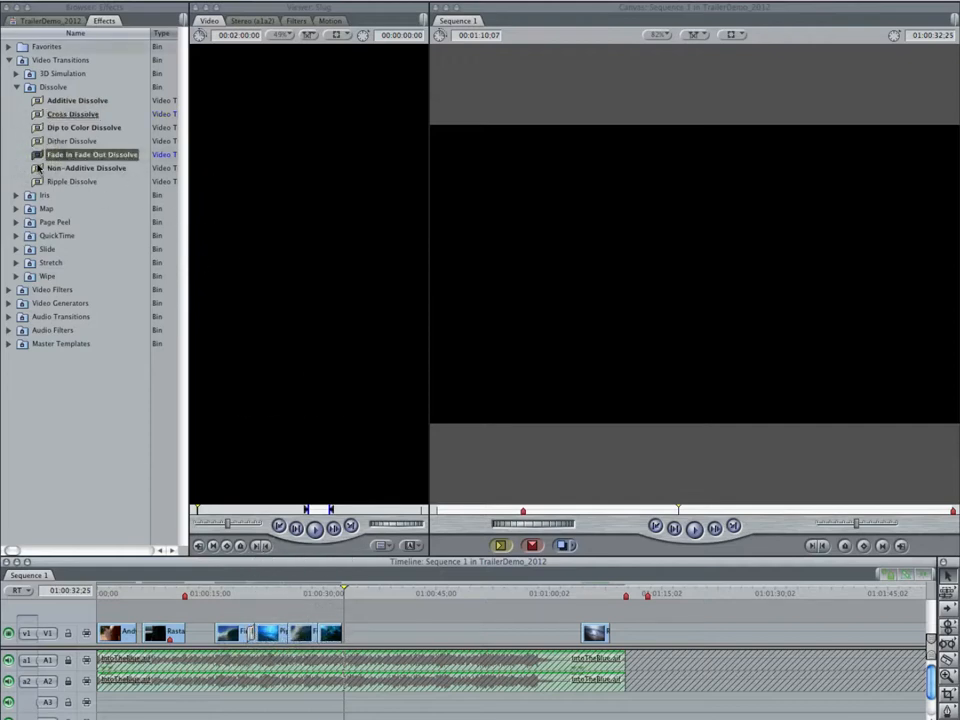
drag(37, 156, 288, 642)
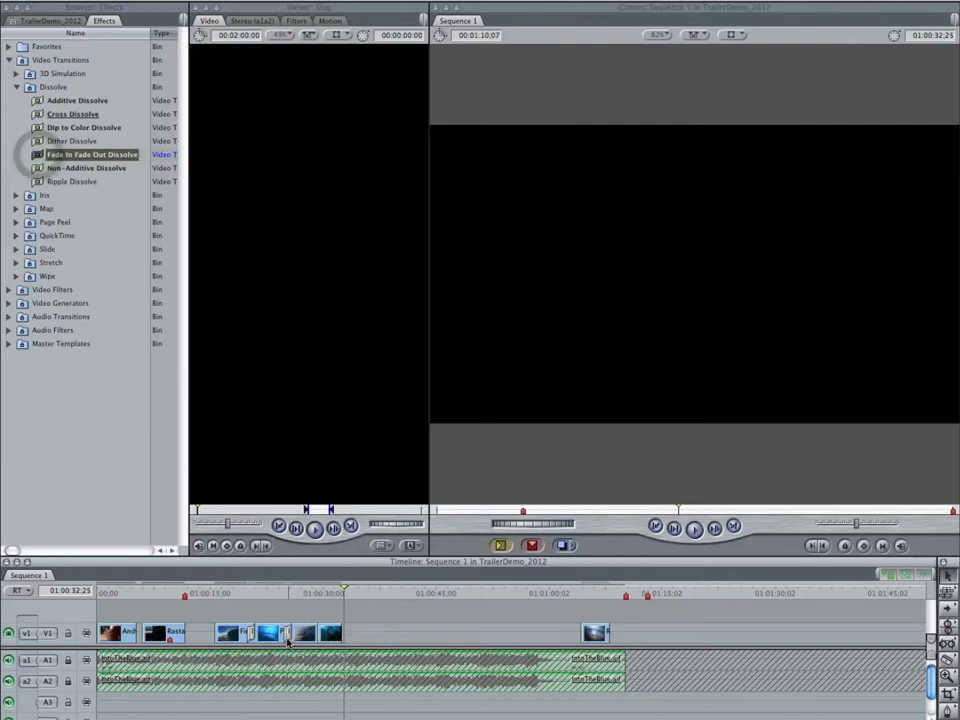
drag(238, 593, 214, 597)
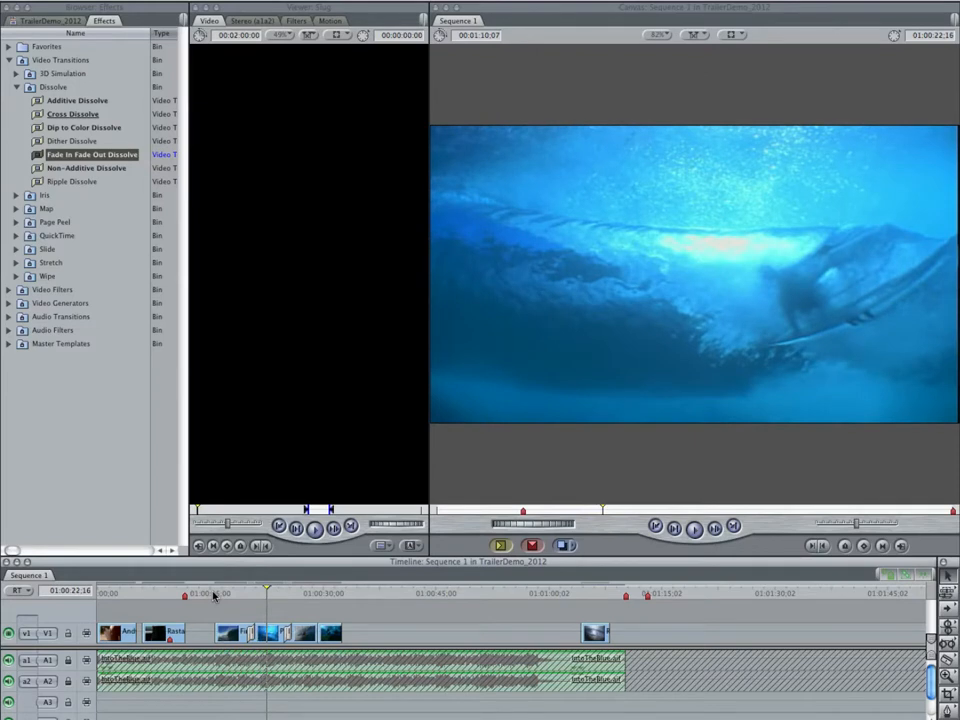
click(222, 598)
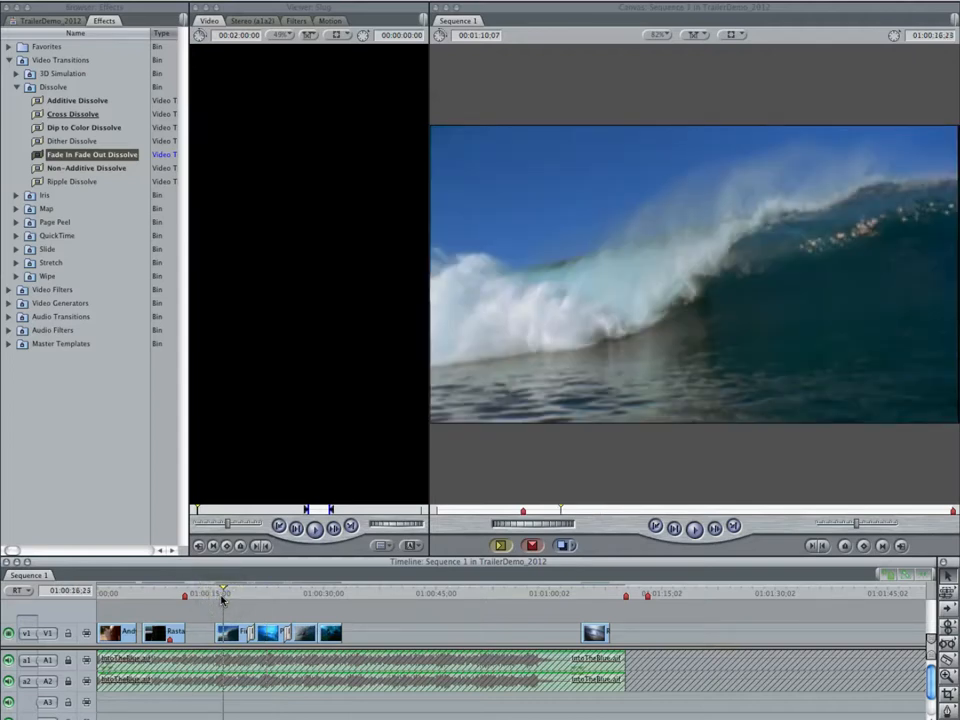
key(space)
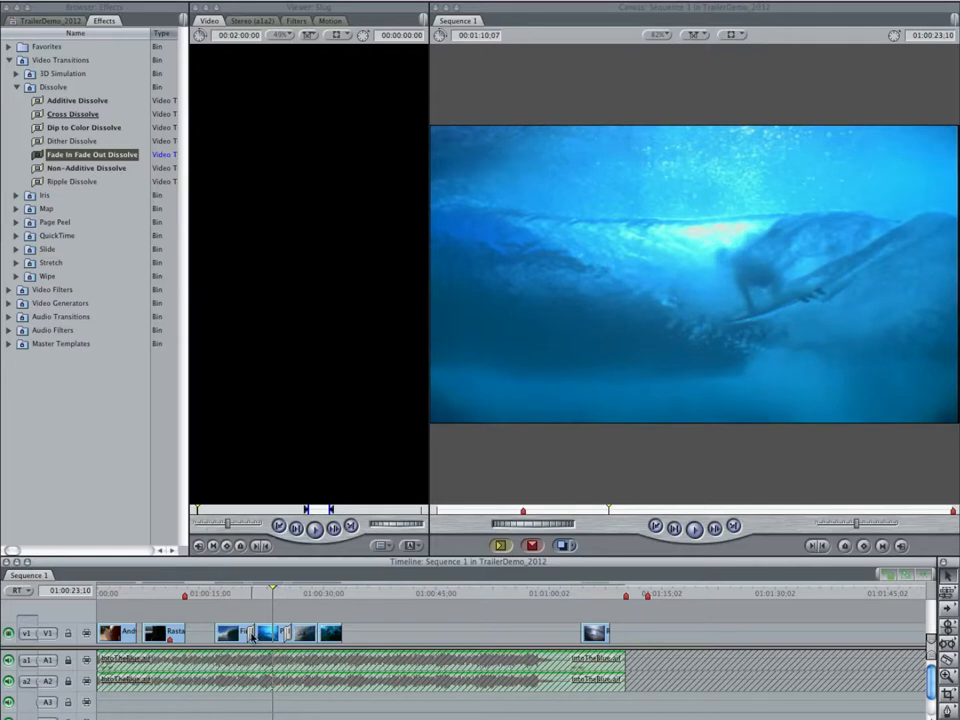
- Delete both Fade In Fade Out Dissolves around the PipeFromBehind clip
key(Delete)
click(287, 636)
key(Delete)
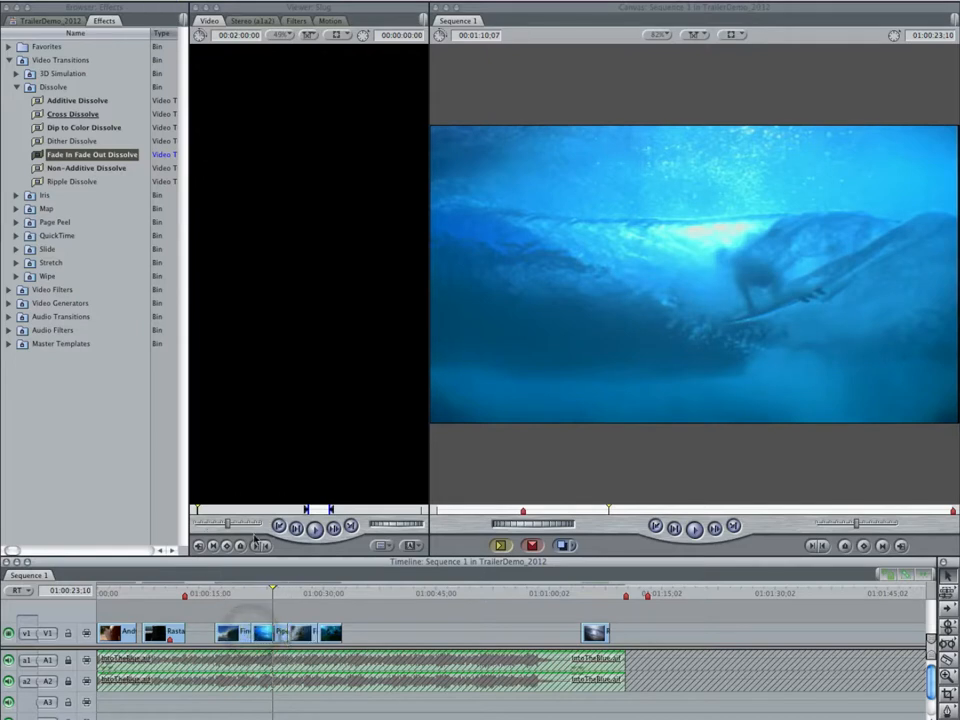
- Add a Ripple Dissolve at both ends of PipeFromBehind and play across the first one
drag(37, 183, 246, 640)
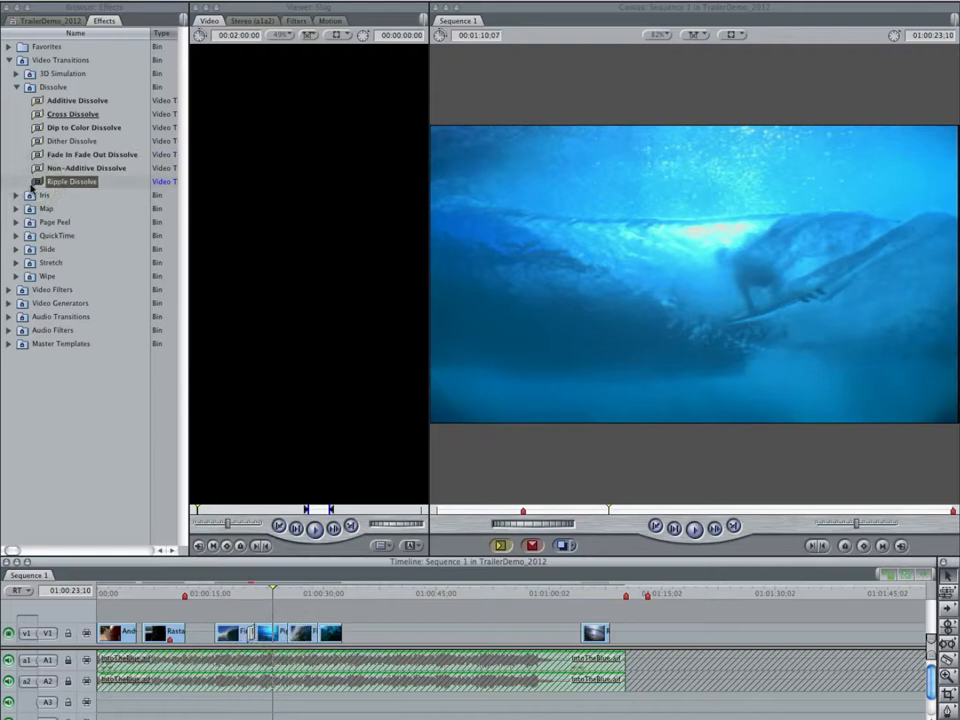
drag(36, 183, 286, 638)
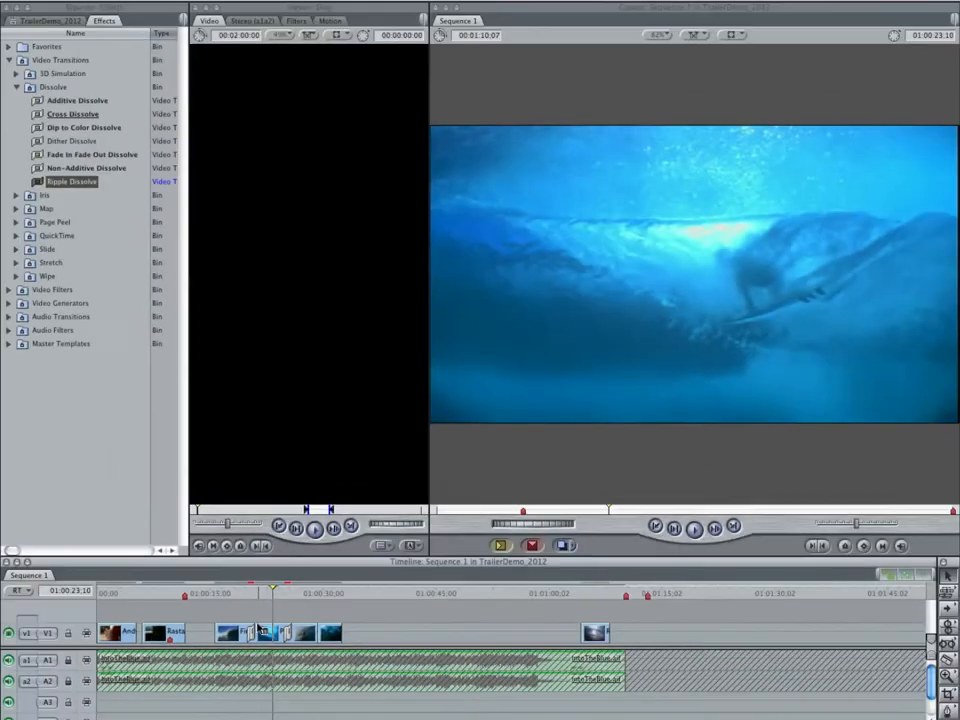
click(238, 592)
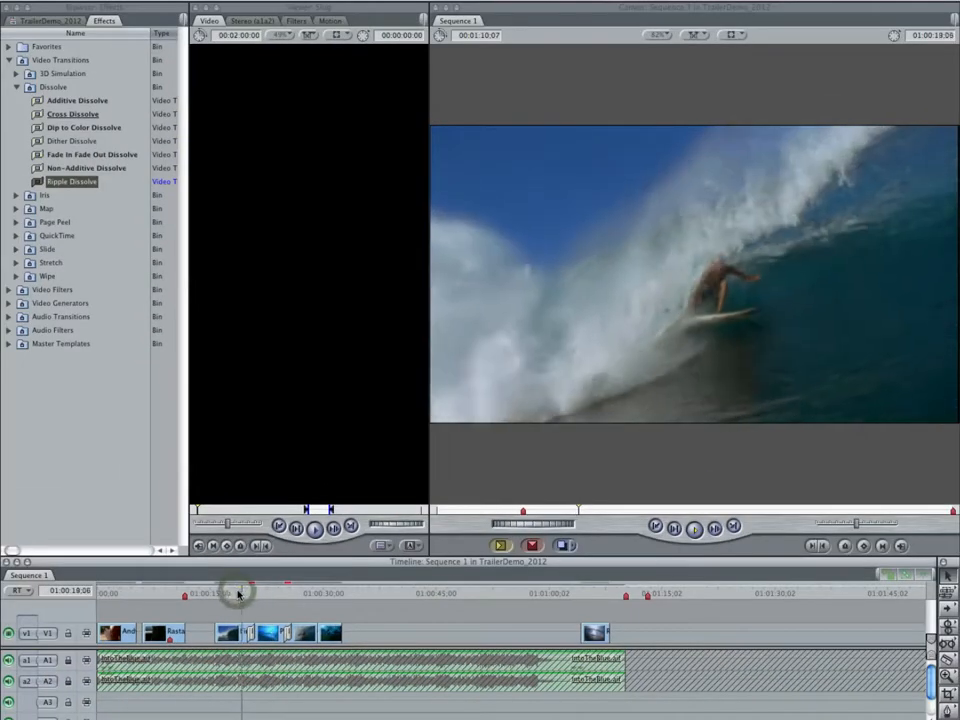
key(space)
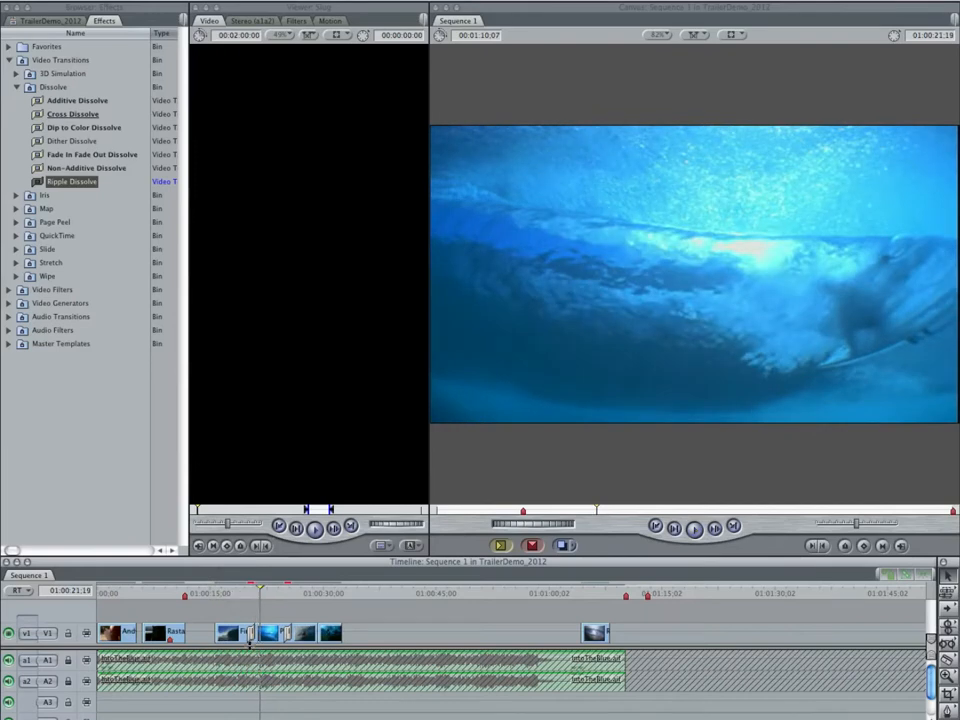
- Render video and audio for the Ripple Dissolve at the start of PipeFromBehind and play it from 01:00:18;28
click(251, 635)
click(343, 2)
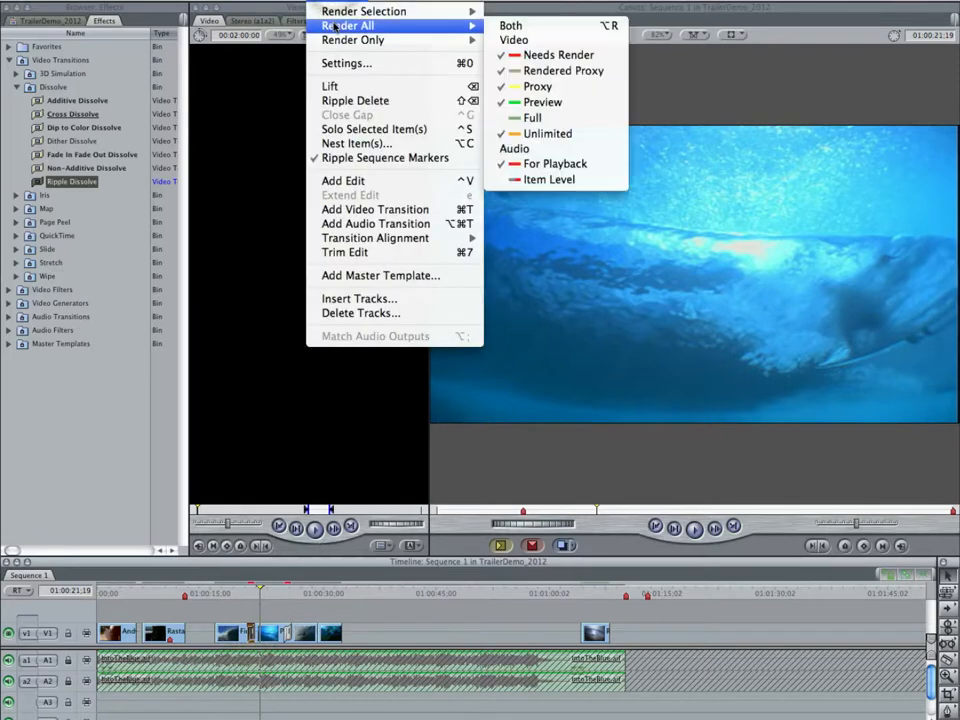
mouse_move(337, 14)
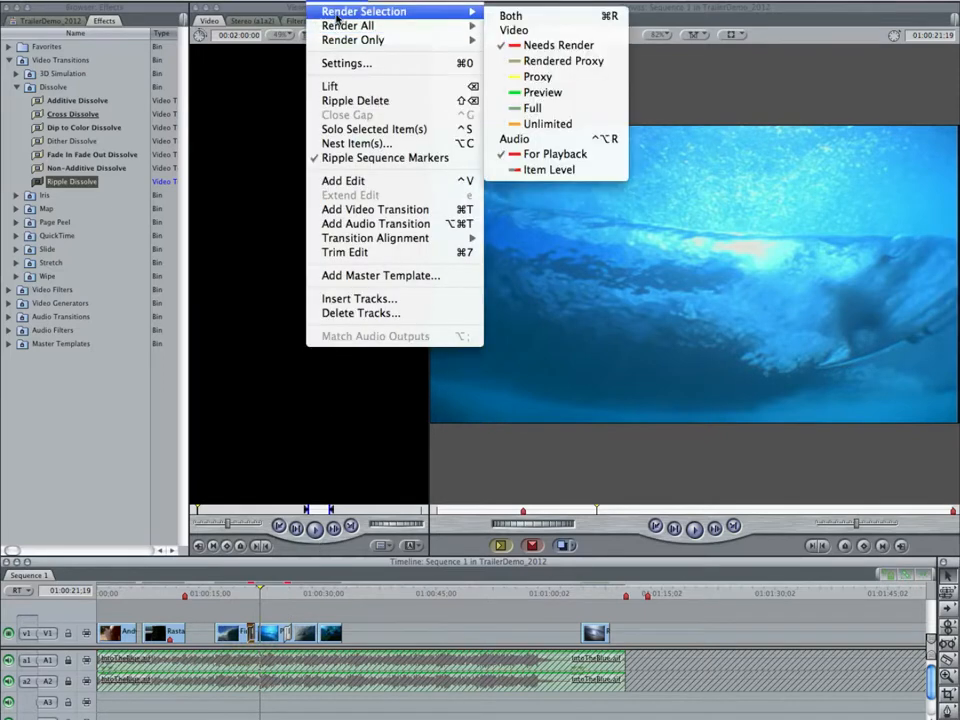
click(510, 15)
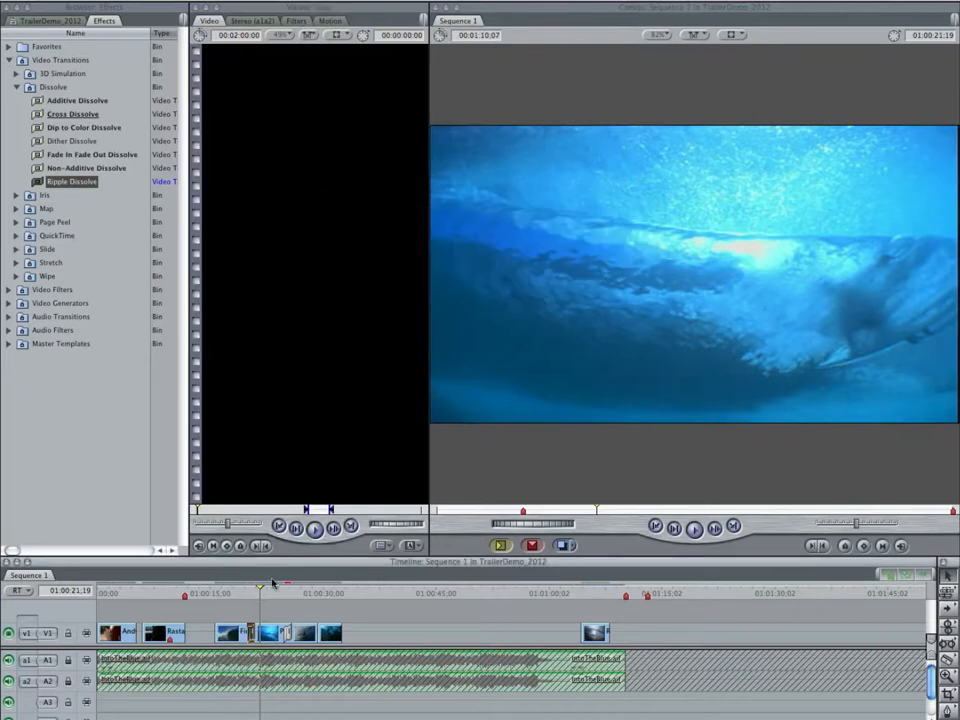
click(240, 597)
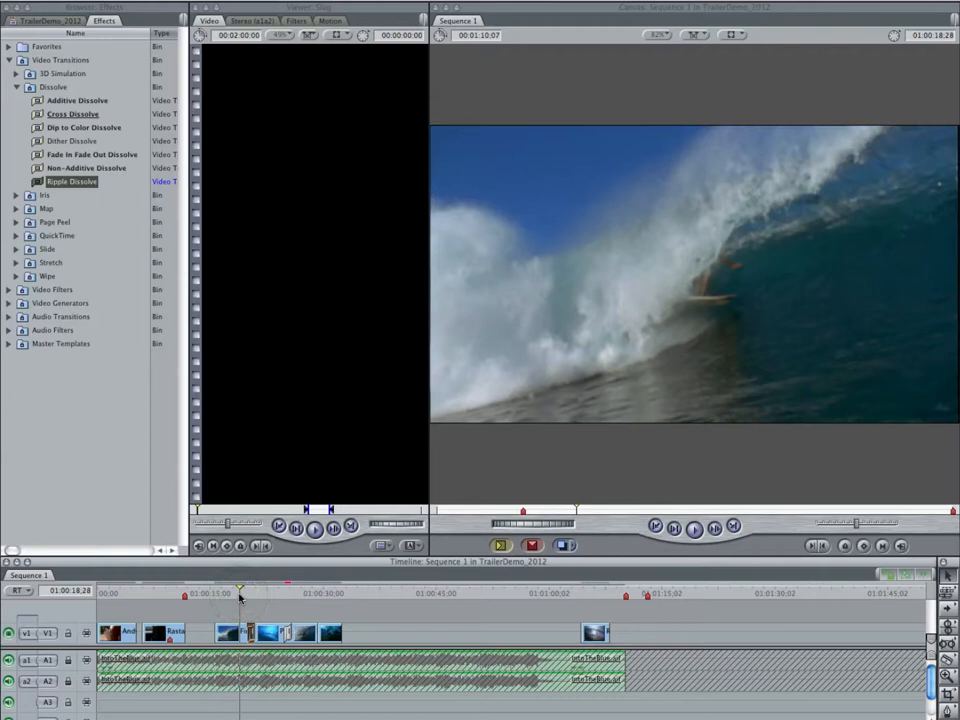
key(space)
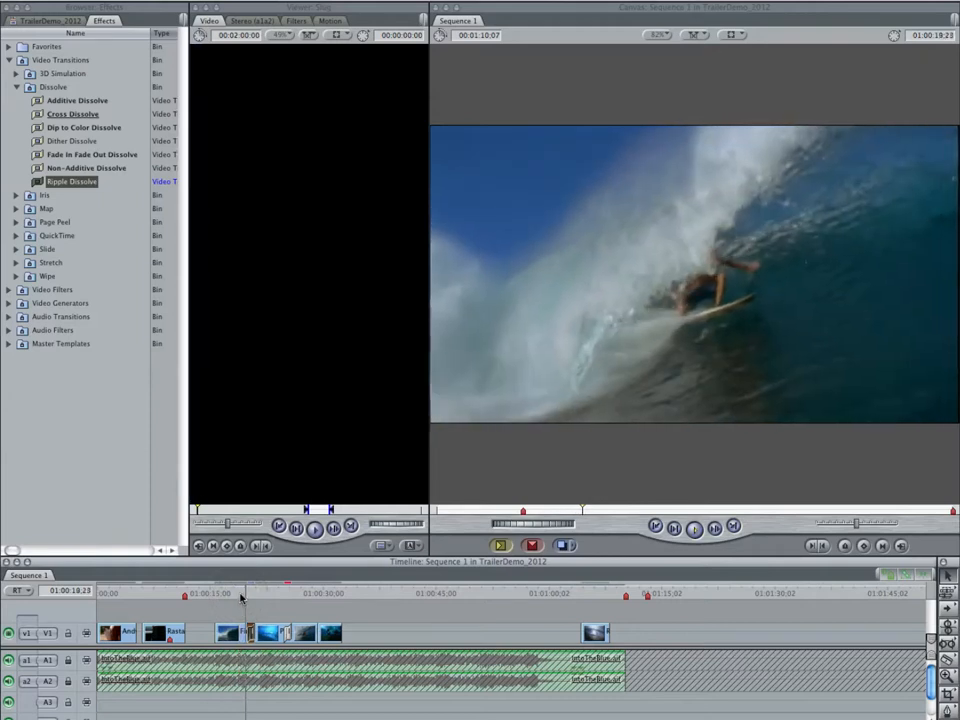
key(space)
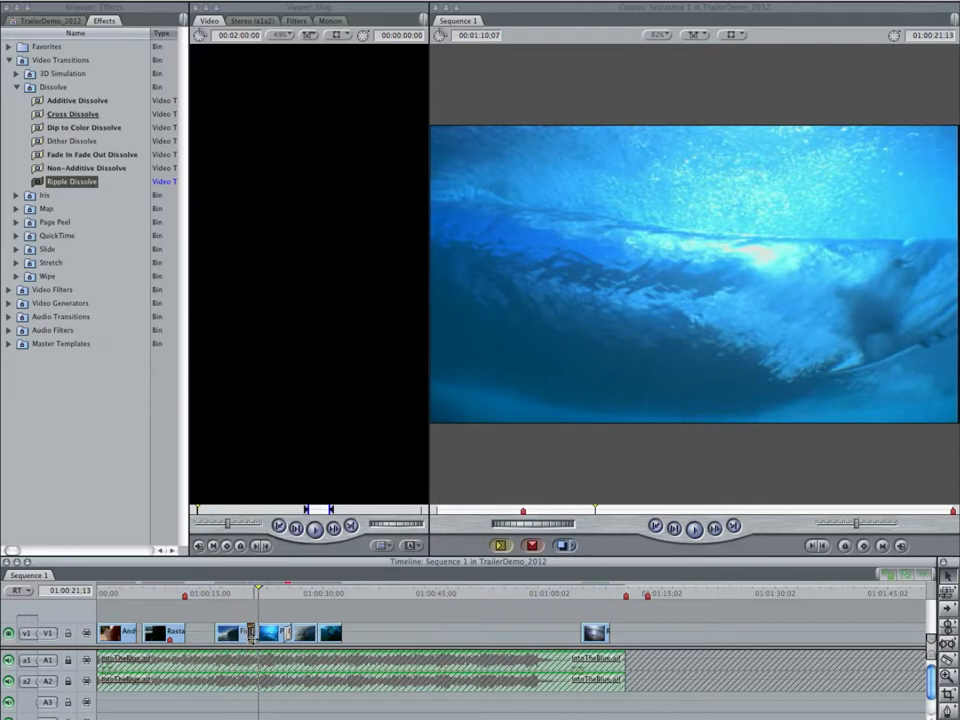
- Delete both Ripple Dissolves around the PipeFromBehind clip
click(249, 634)
key(Delete)
click(286, 636)
key(Delete)
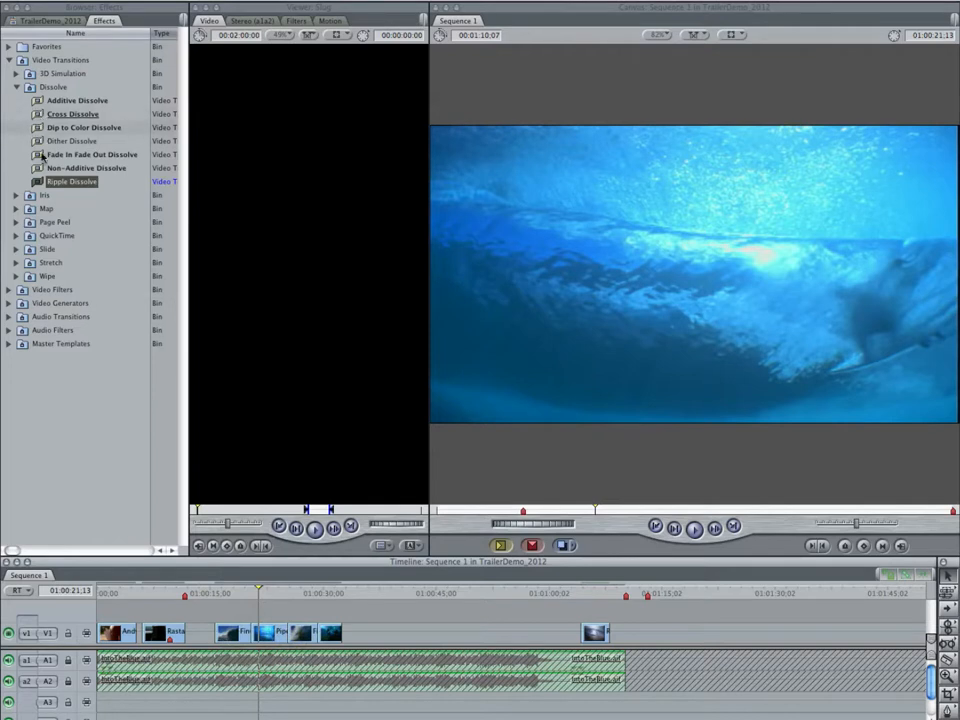
- Add an Additive Dissolve at both ends of PipeFromBehind and play the transitions from 01:00:17;19
click(35, 100)
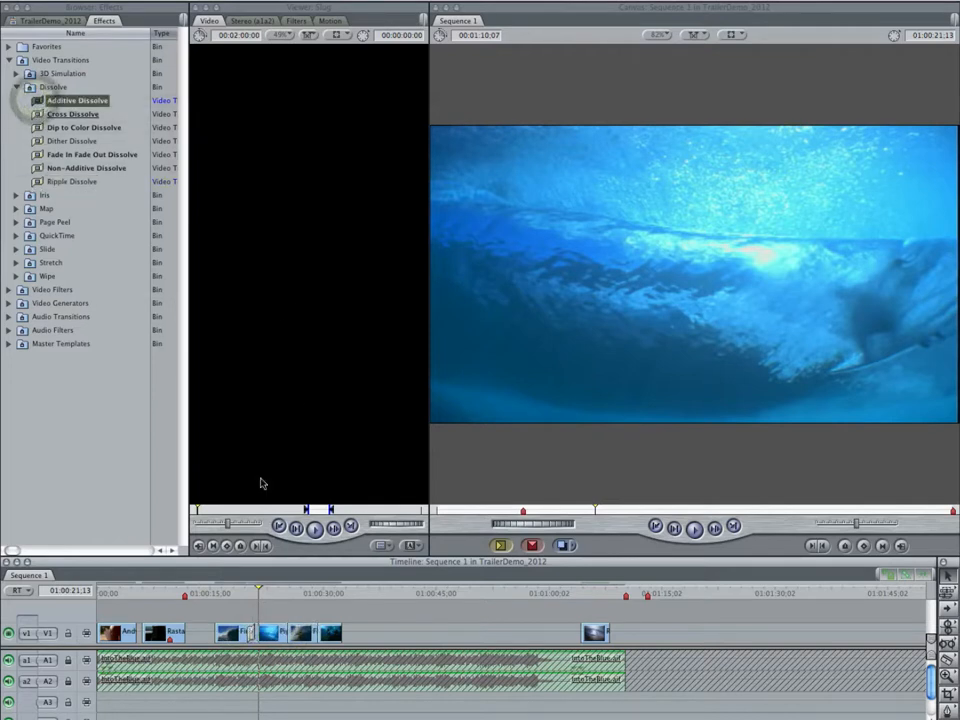
drag(37, 100, 286, 626)
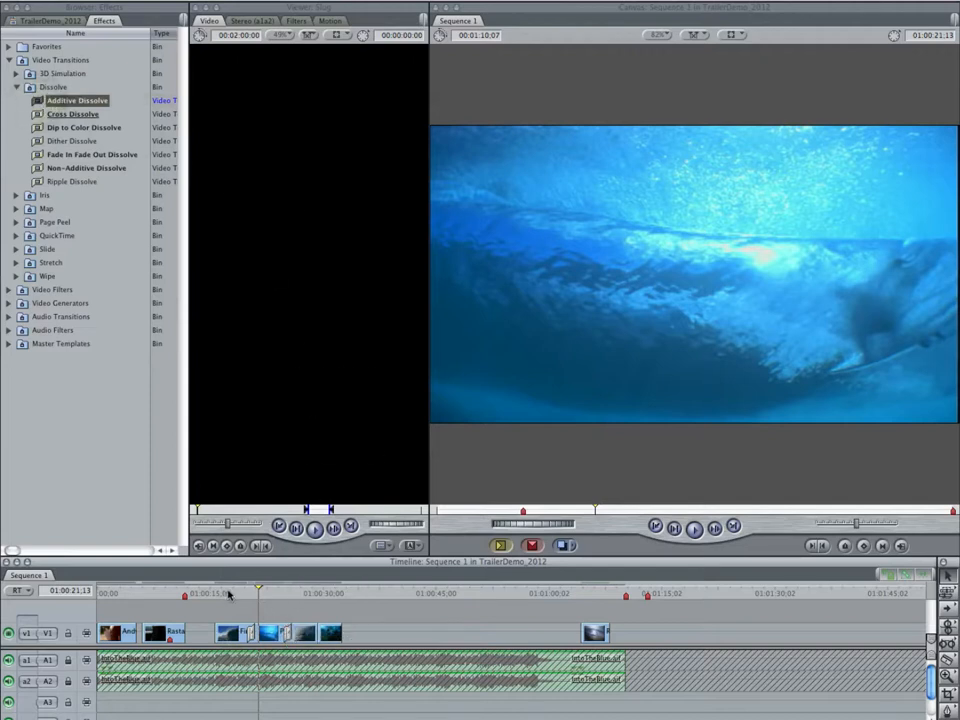
click(230, 593)
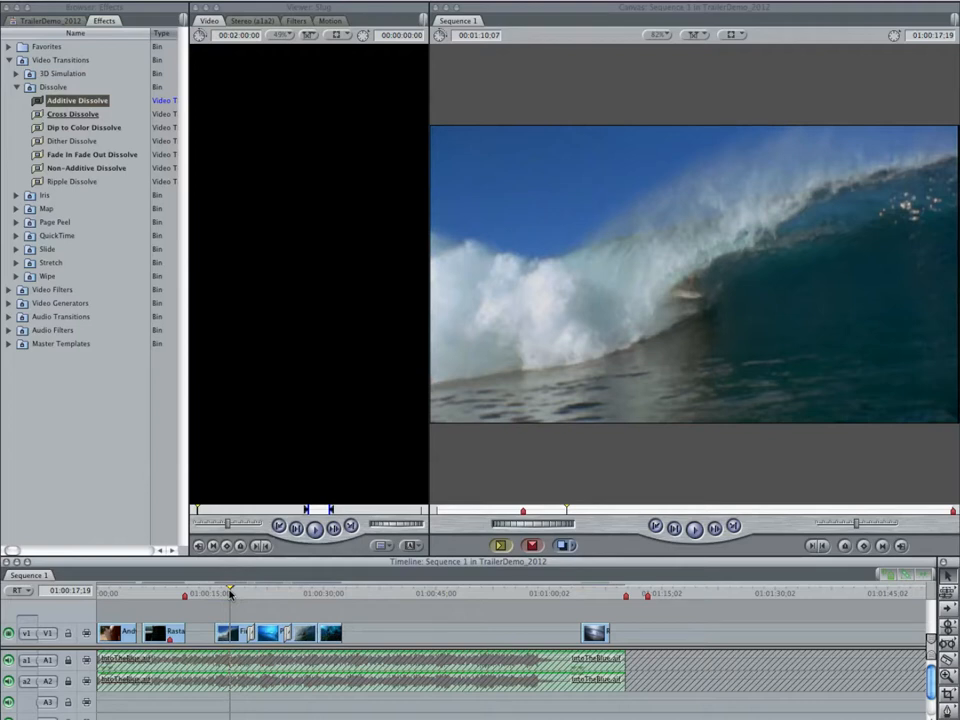
key(space)
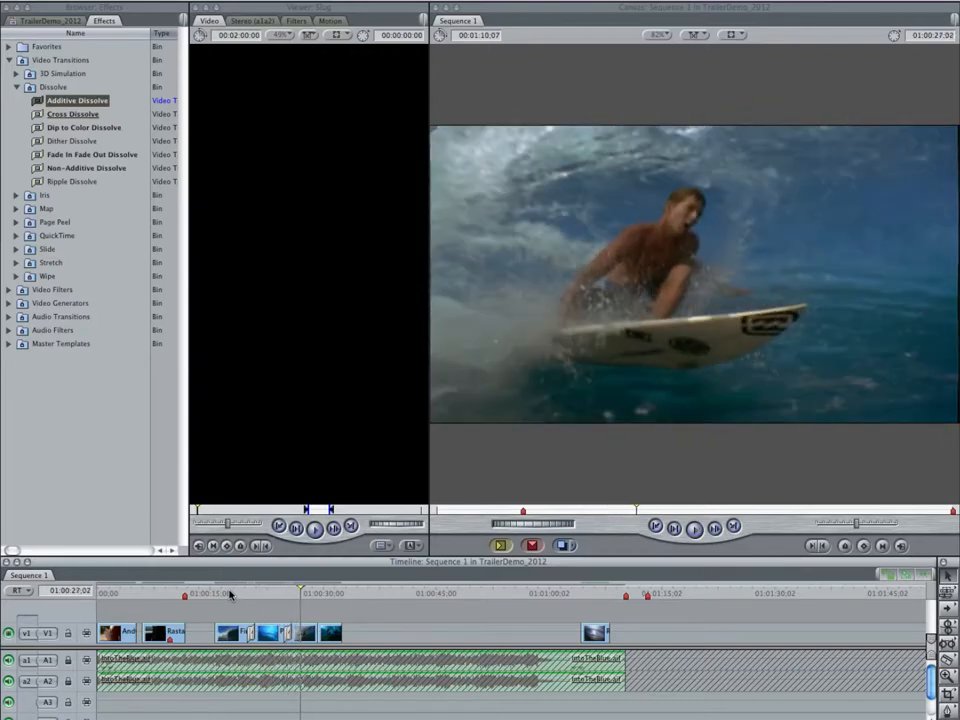
- Delete both Additive Dissolves around the PipeFromBehind clip
click(252, 640)
key(Delete)
click(288, 637)
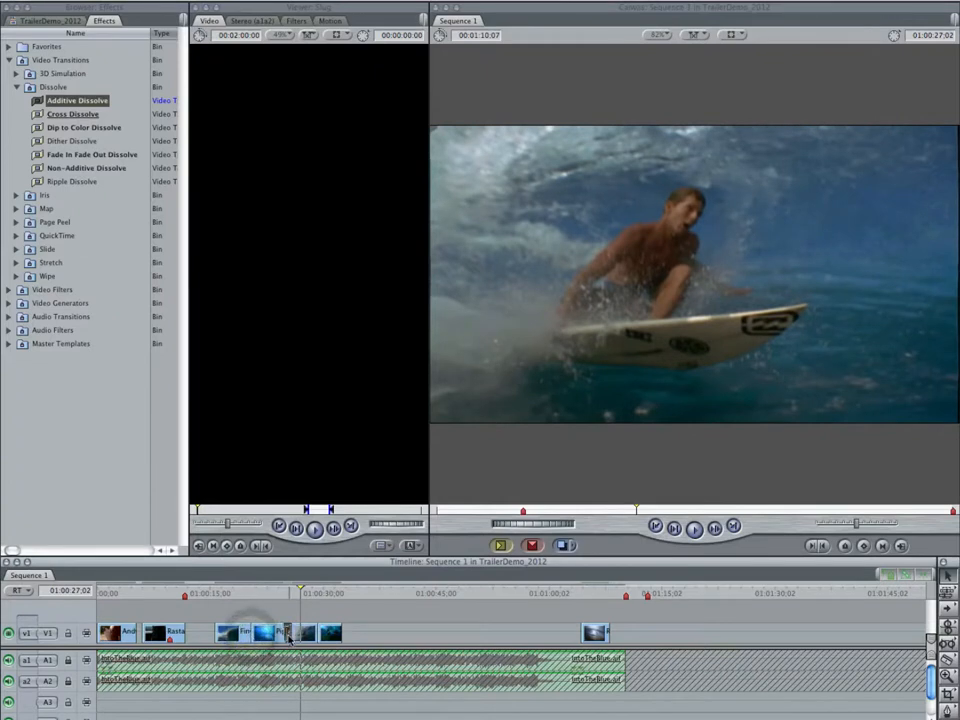
key(Delete)
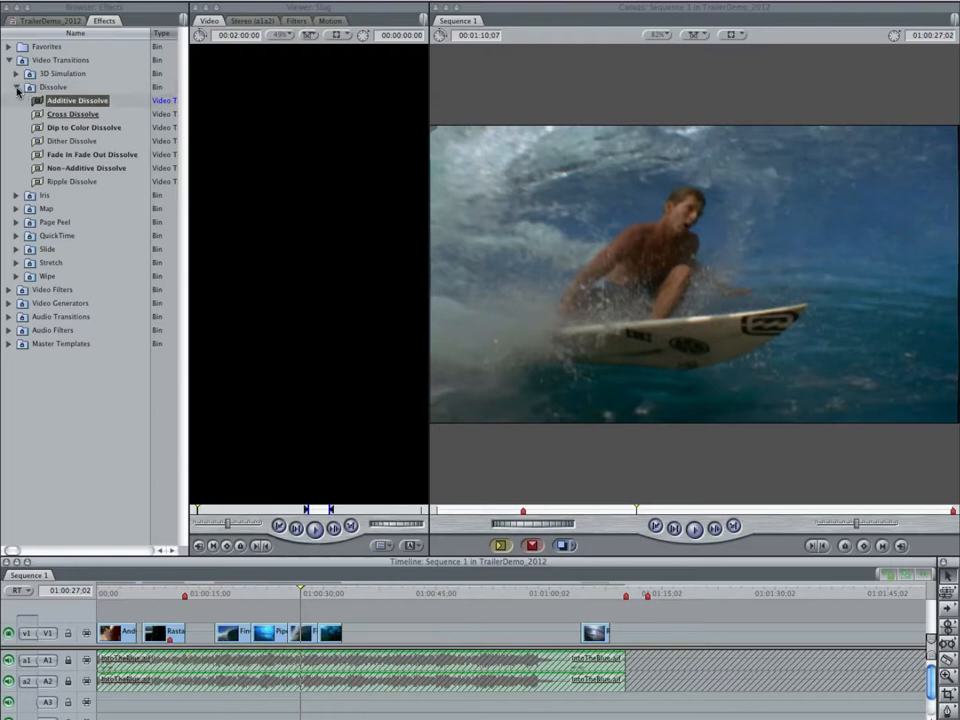
- Try out a Page Peel transition at the cut between FinGlideBy and PipeFromBehind, removing it after playback
click(17, 89)
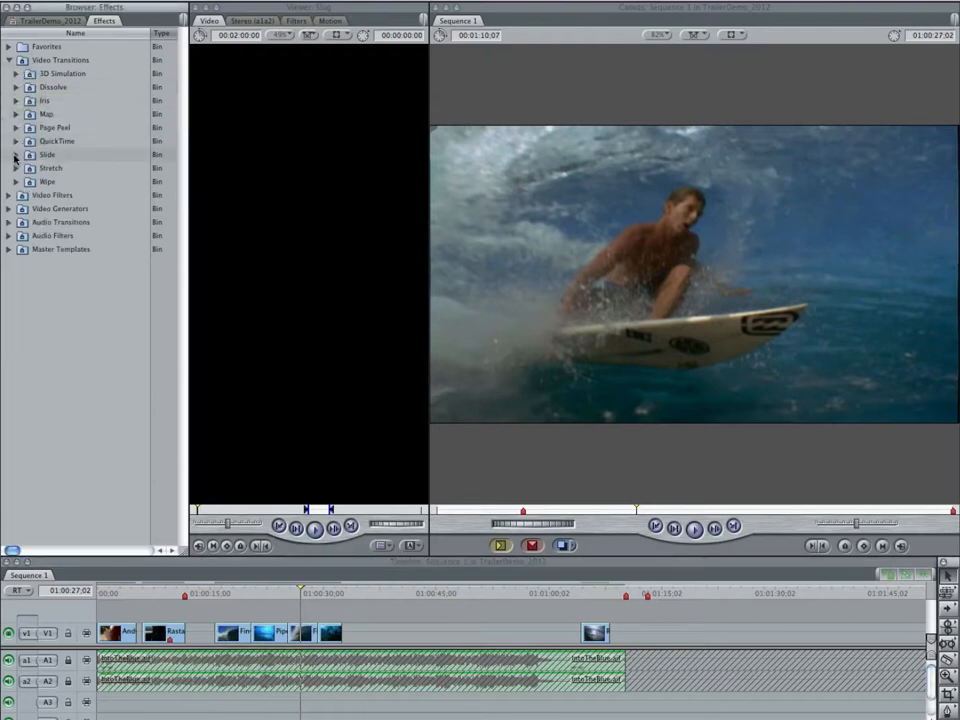
click(16, 155)
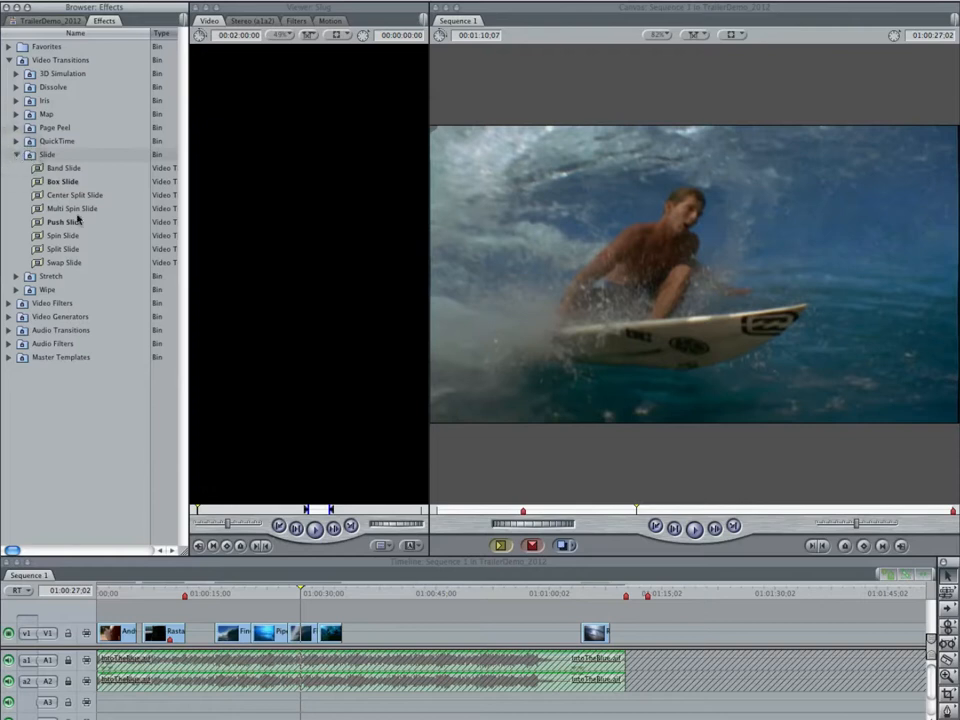
click(16, 129)
drag(38, 142, 249, 630)
click(232, 596)
key(space)
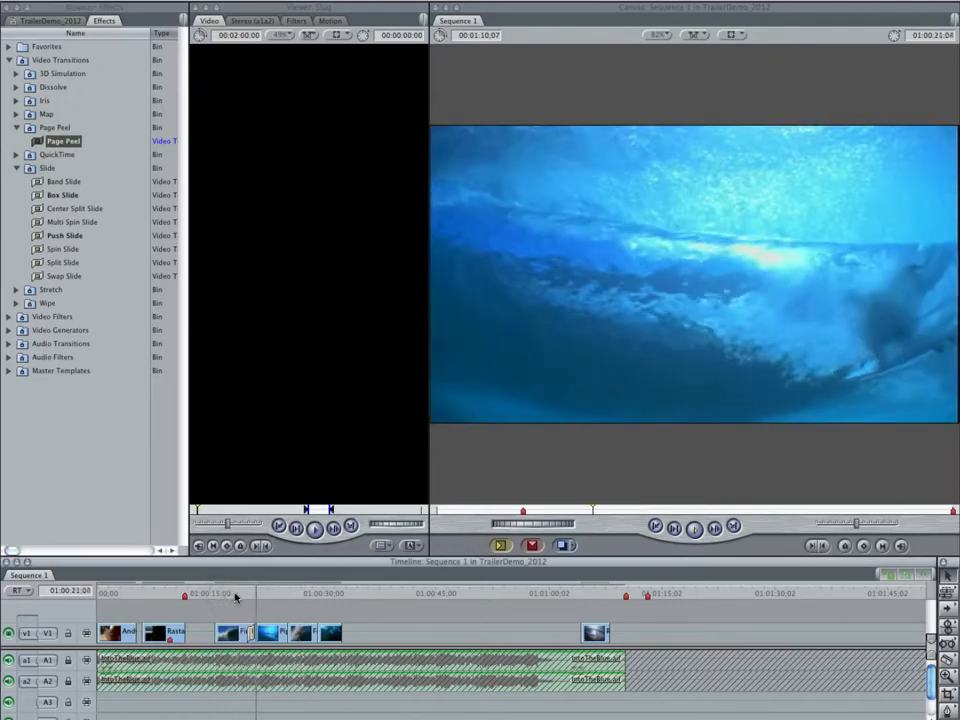
click(252, 634)
key(Delete)
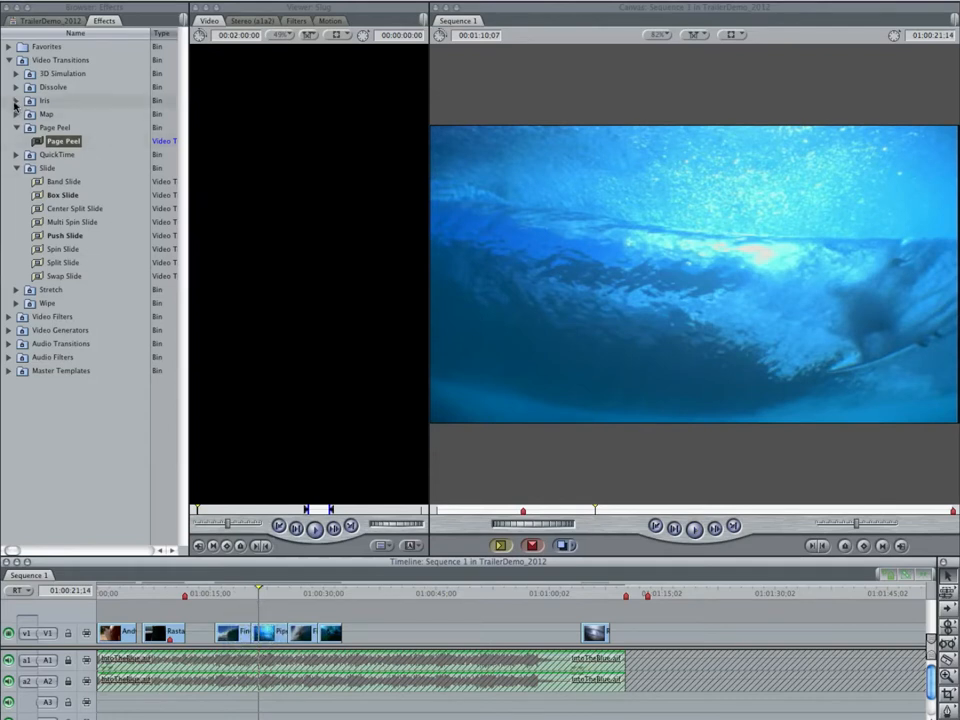
- Add a Cross Iris transition between FinGlideBy and PipeFromBehind and play across it
click(15, 102)
click(39, 115)
drag(39, 115, 252, 637)
click(231, 595)
key(space)
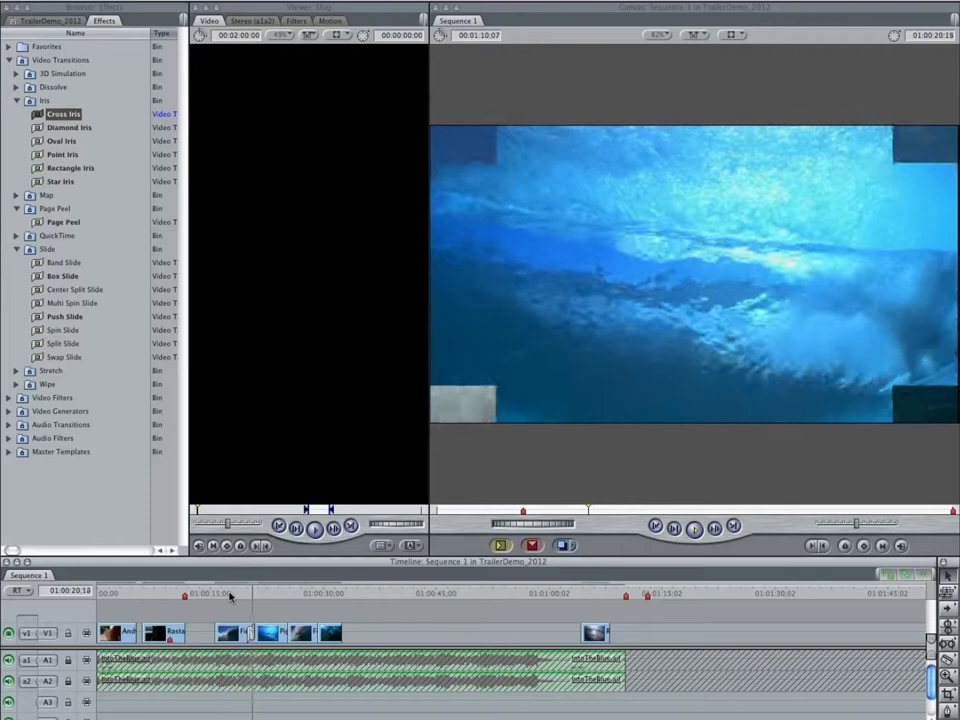
key(space)
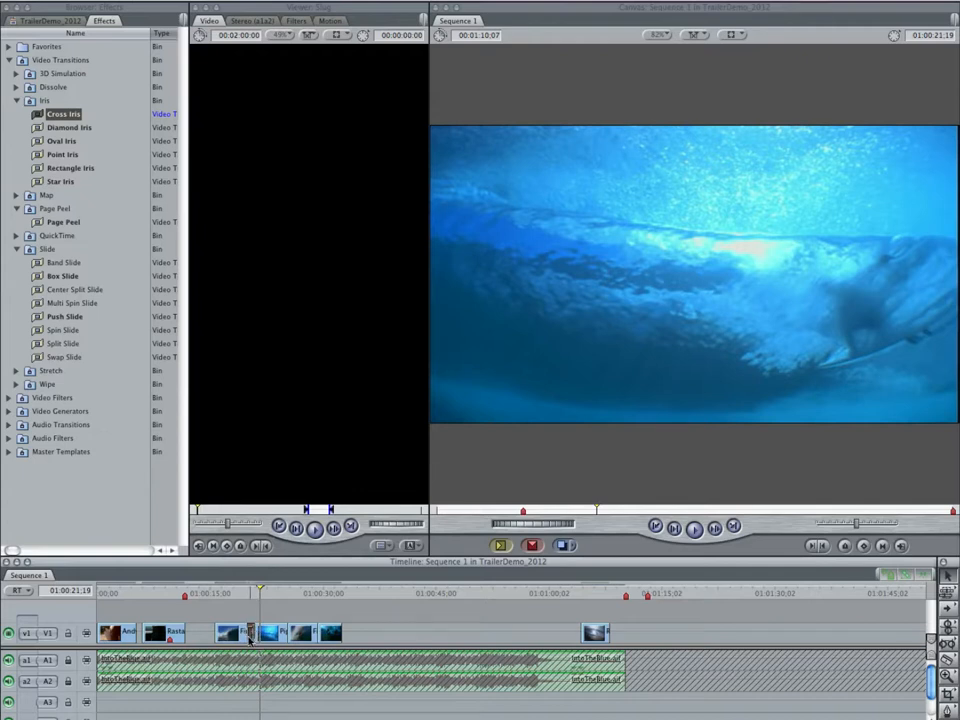
- Set the Cross Iris transition's border to 33 and turn on Feather Edges
double_click(250, 638)
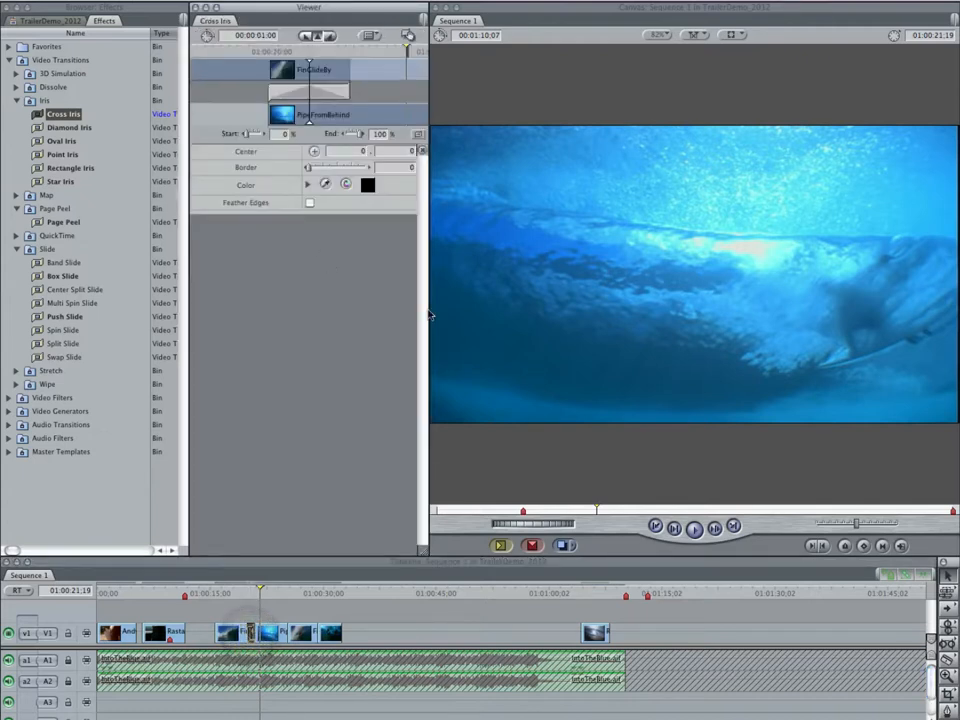
drag(430, 315, 540, 316)
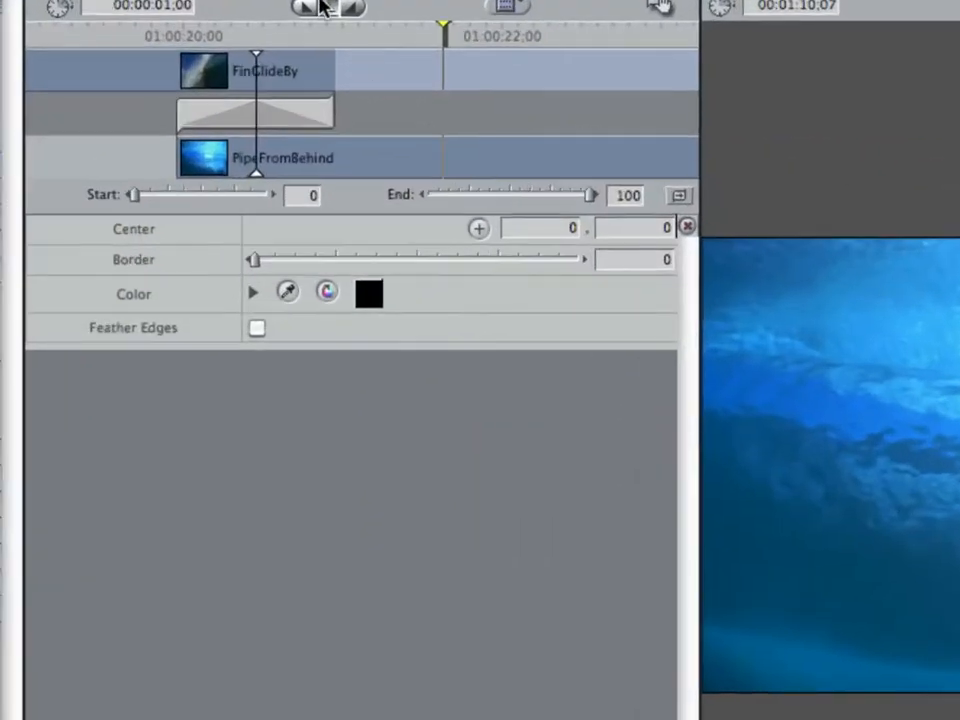
click(322, 8)
drag(262, 268, 360, 264)
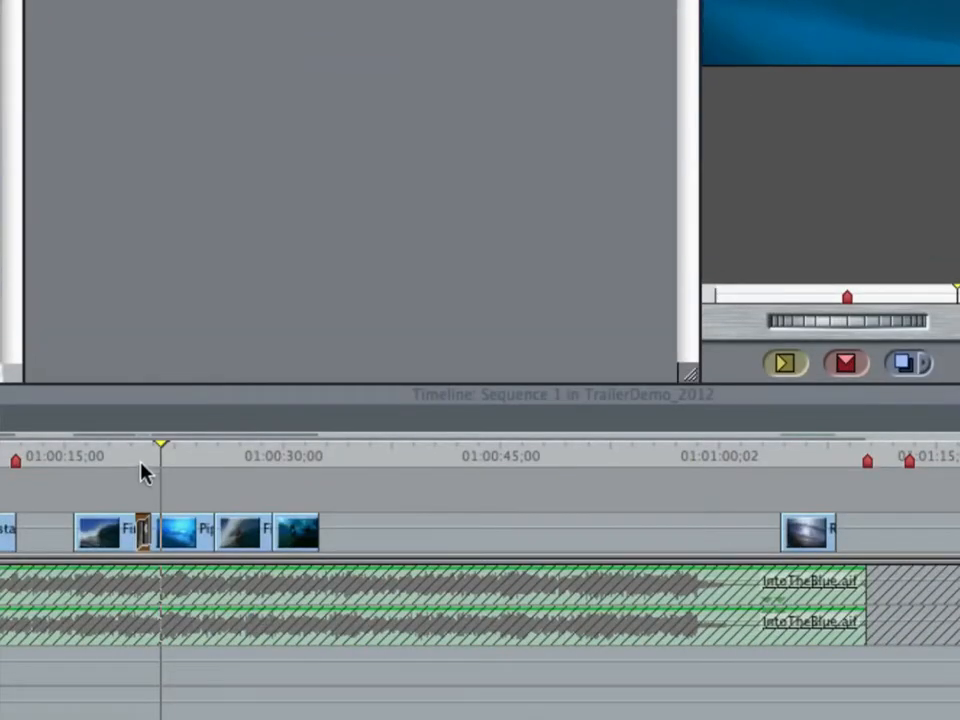
click(141, 684)
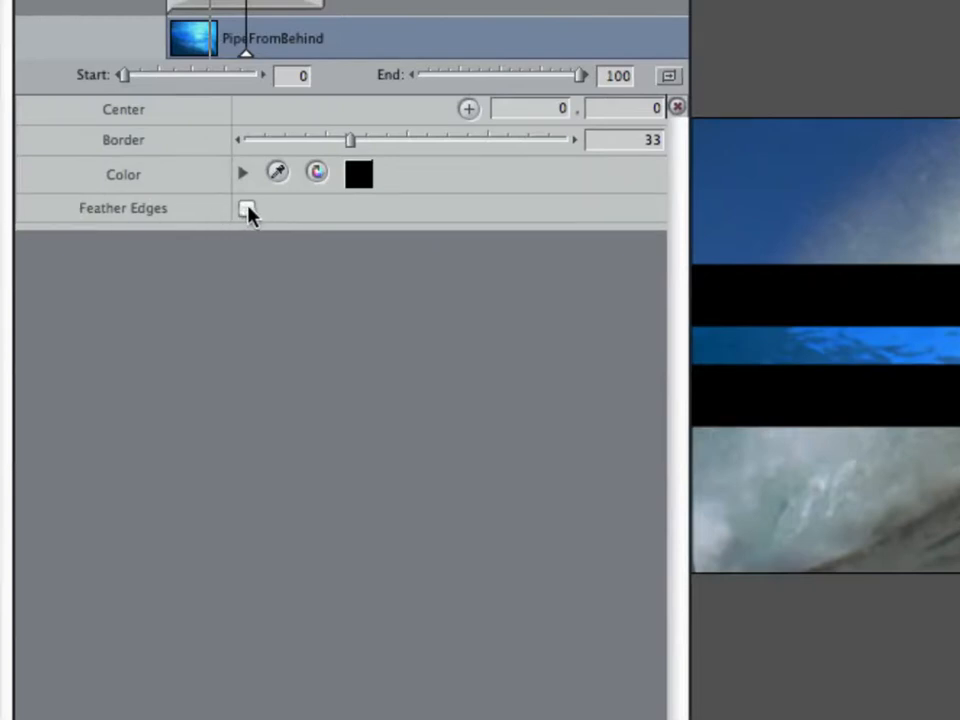
click(246, 209)
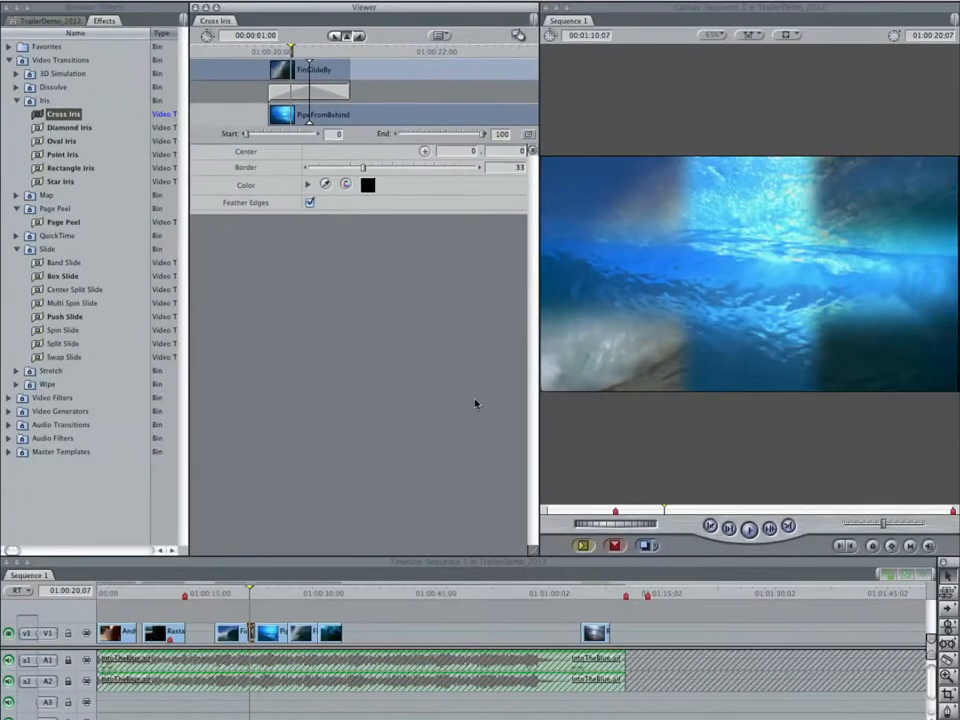
- Play the feathered Cross Iris from 01:00:18;17 and delete the transition
click(235, 593)
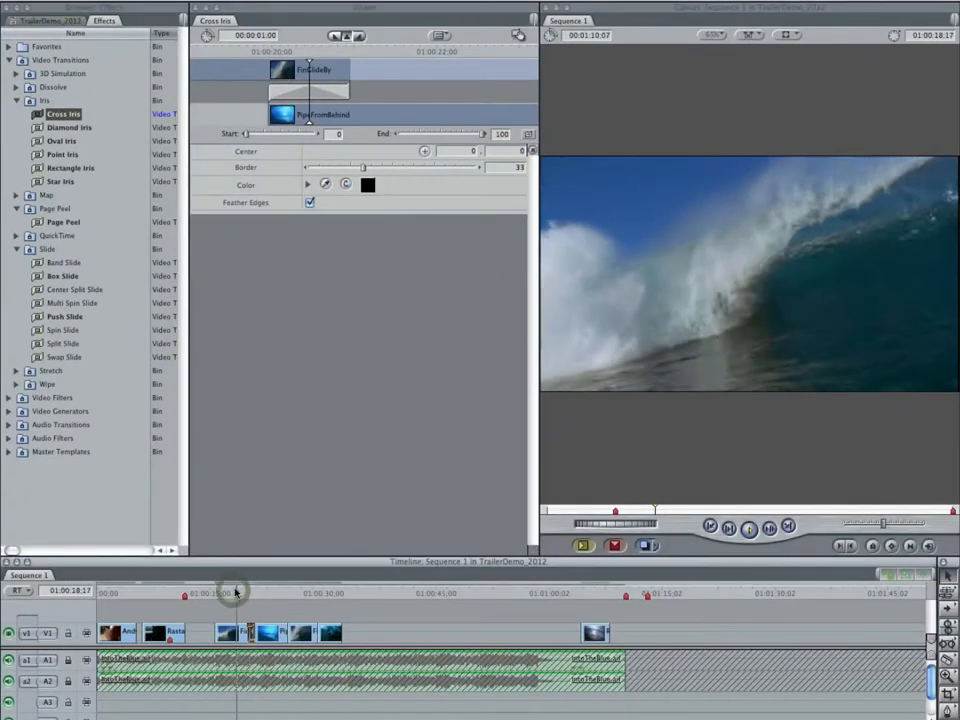
key(space)
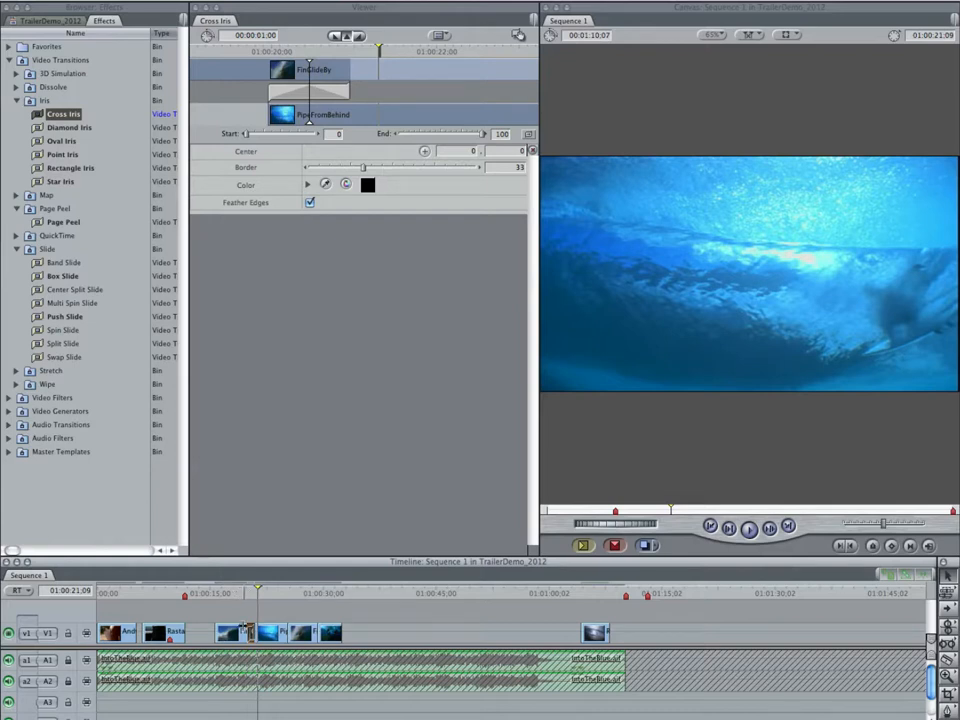
key(Delete)
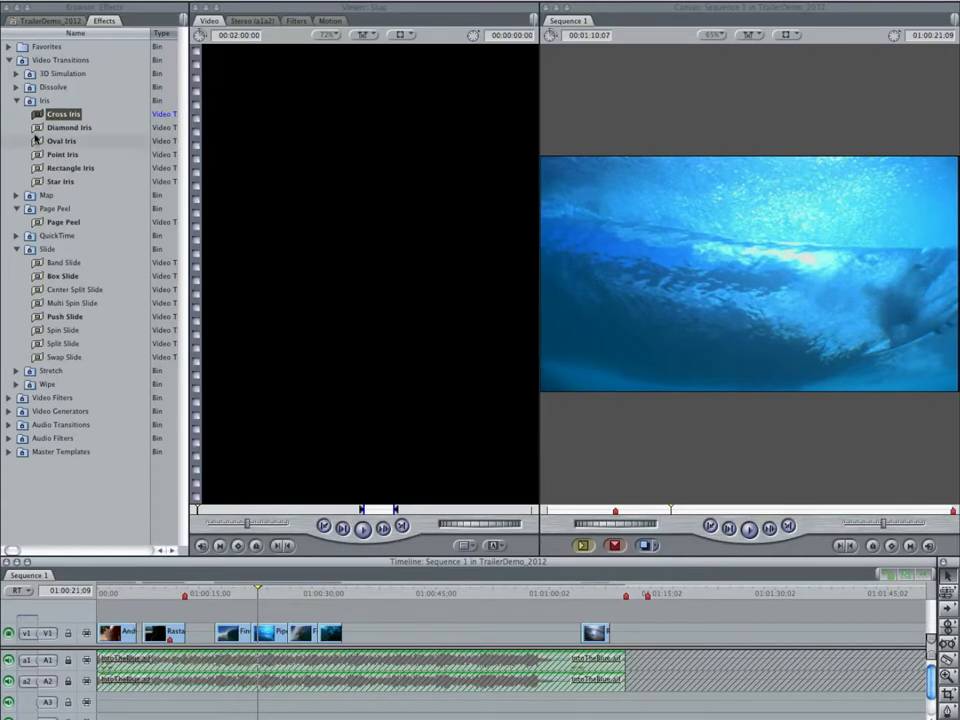
- Try out a Diamond Iris transition at the start of PipeFromBehind, deleting it after playback
drag(38, 127, 254, 645)
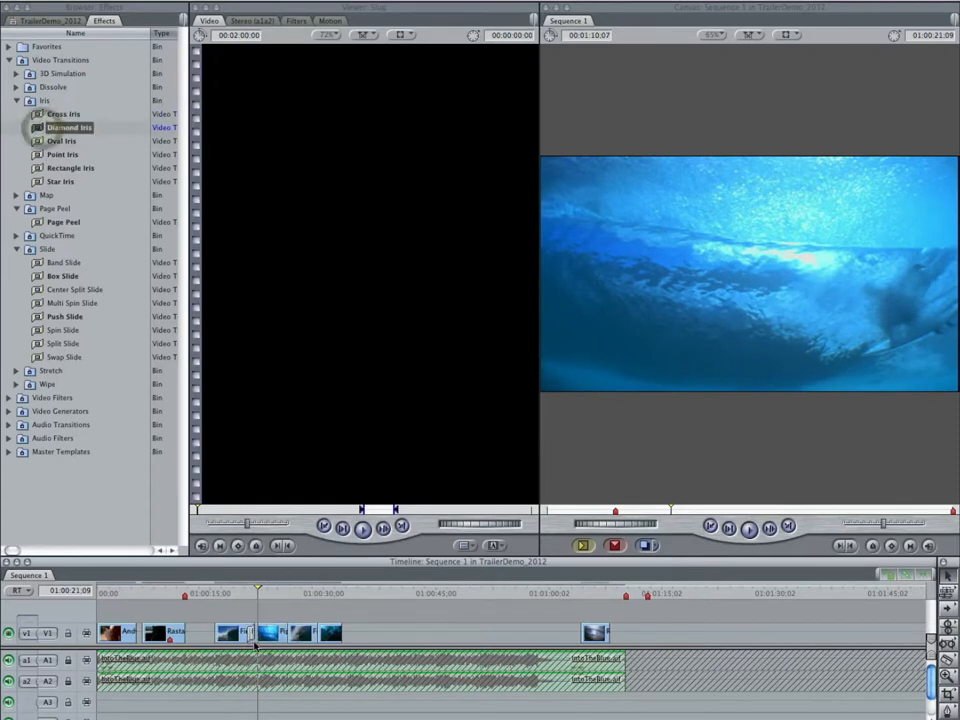
click(231, 593)
key(space)
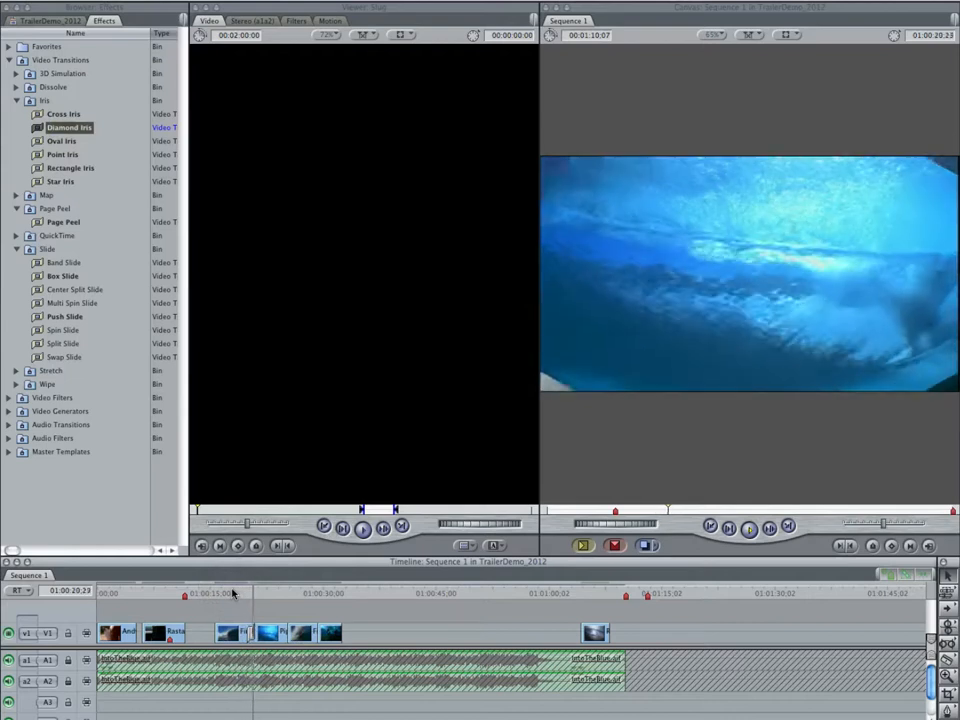
key(space)
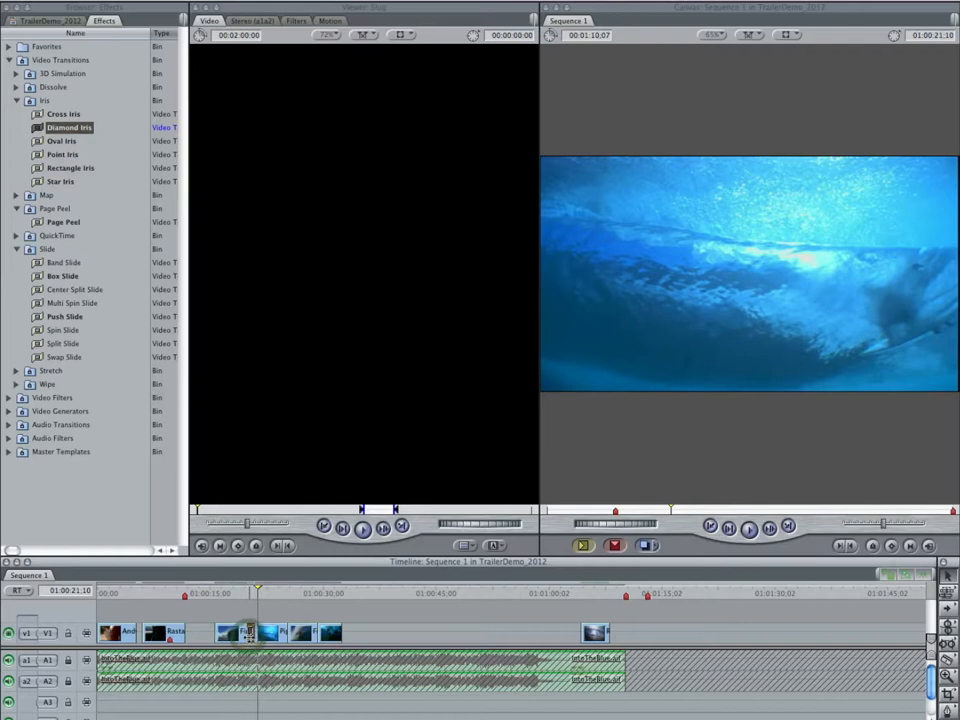
key(Delete)
- Add a Box Slide transition between FinGlideBy and PipeFromBehind and set its slide direction to Right
drag(63, 276, 250, 636)
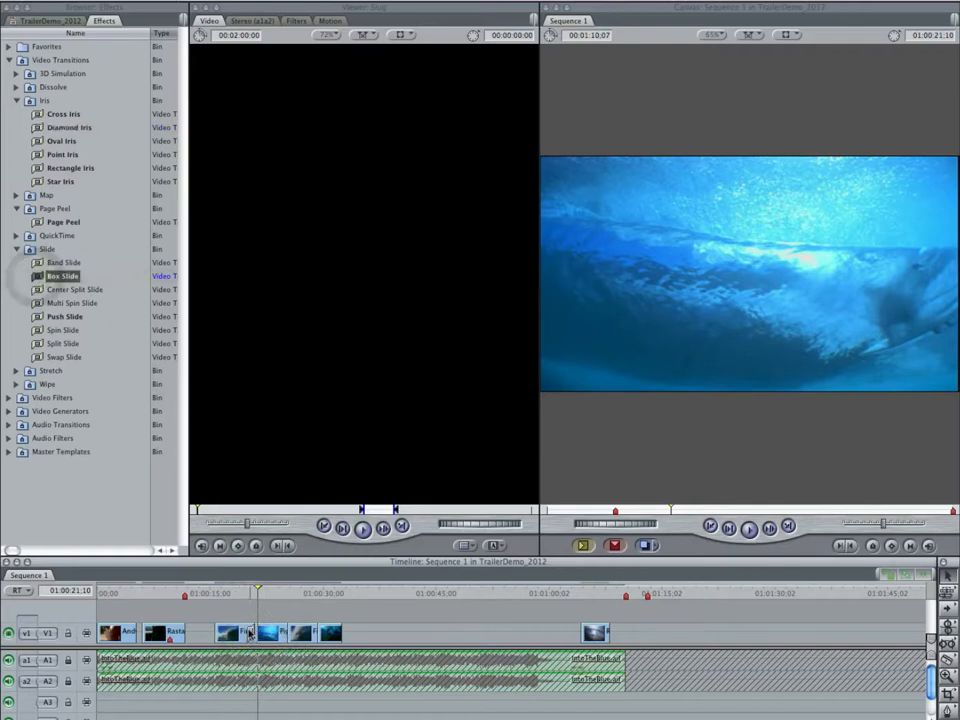
click(231, 595)
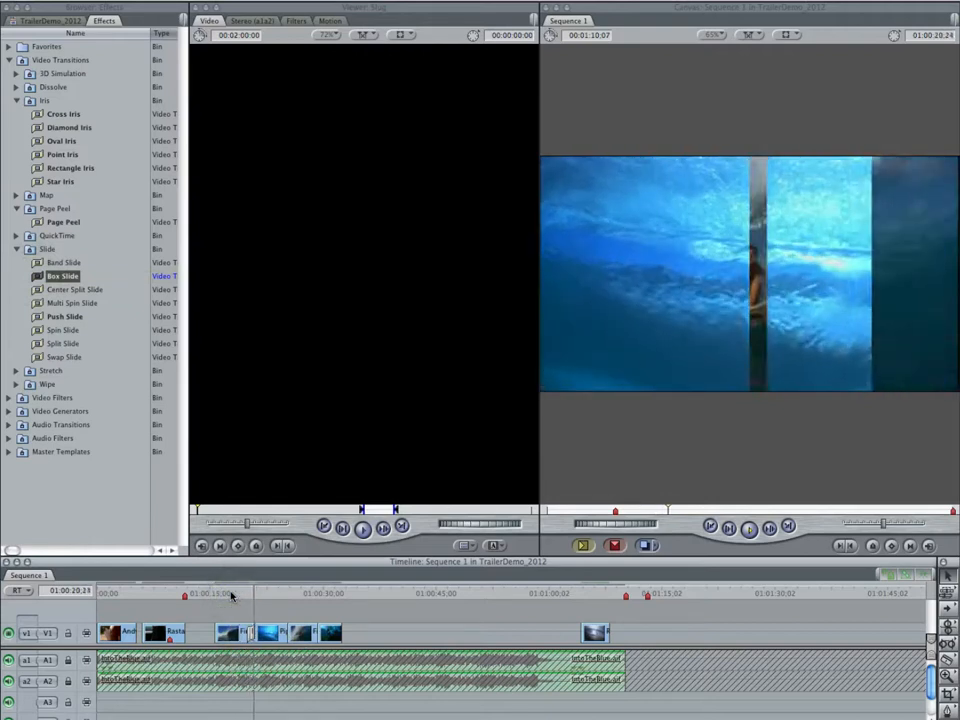
double_click(250, 640)
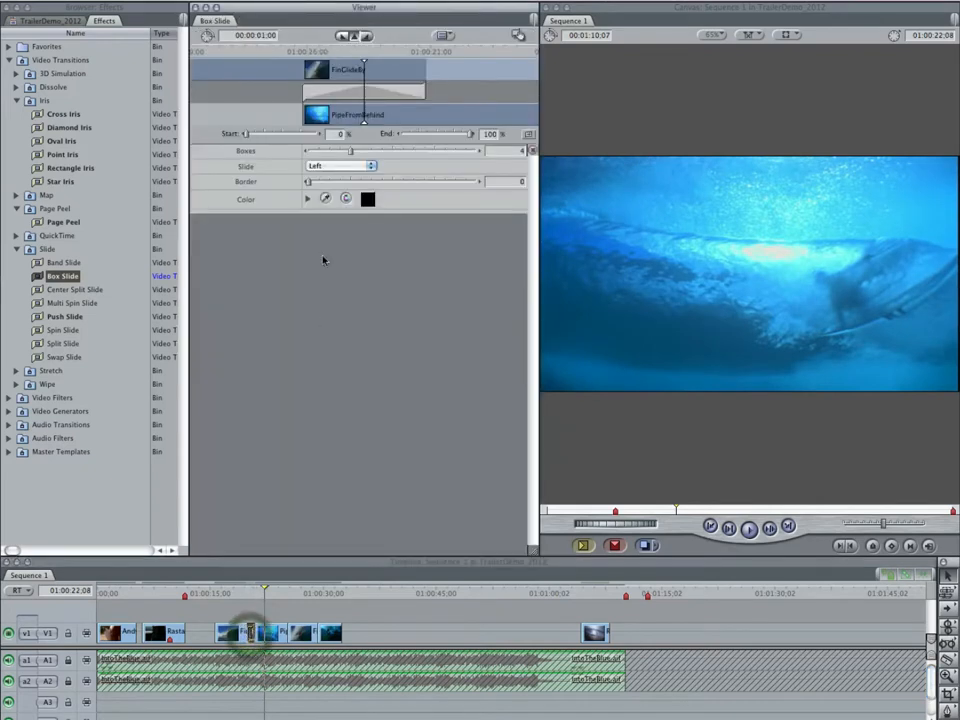
click(352, 167)
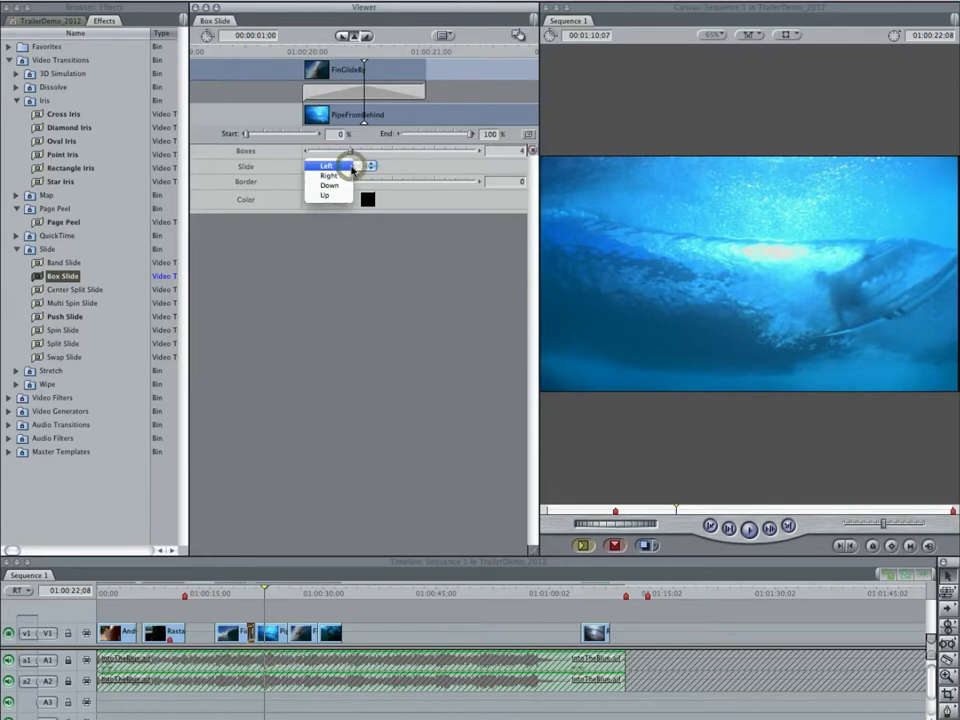
click(350, 176)
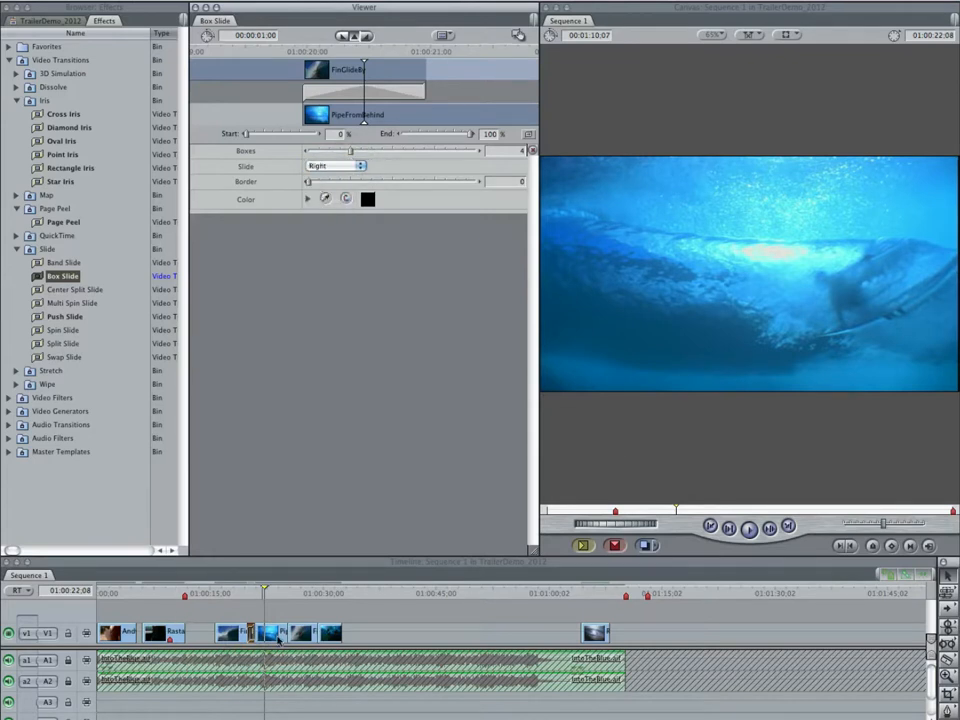
- Play across the Box Slide with its new direction and delete the transition
click(235, 594)
key(space)
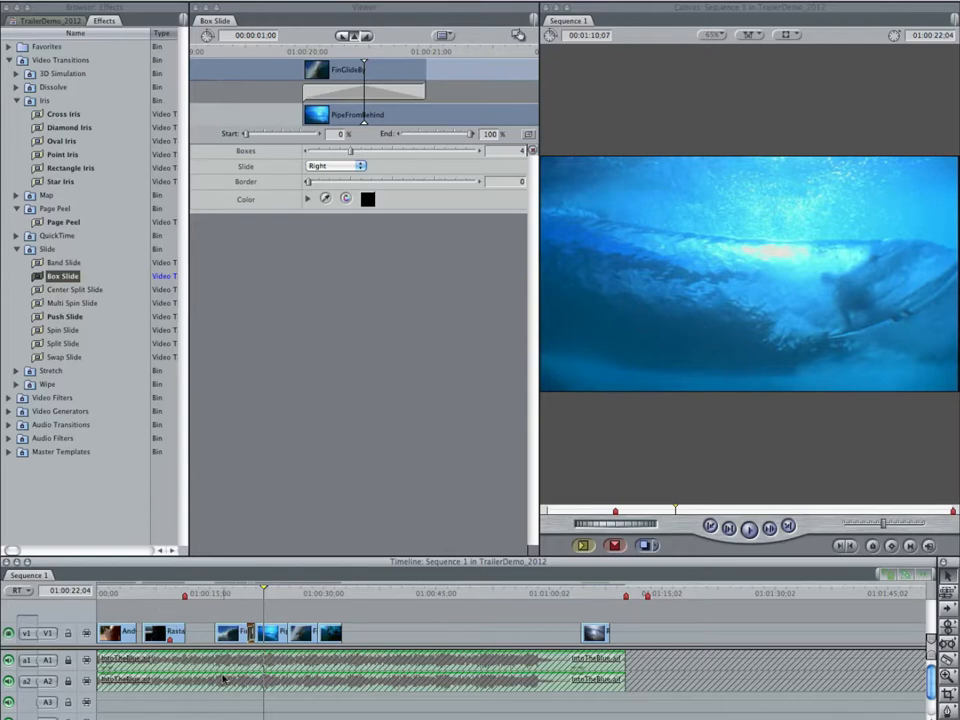
key(Delete)
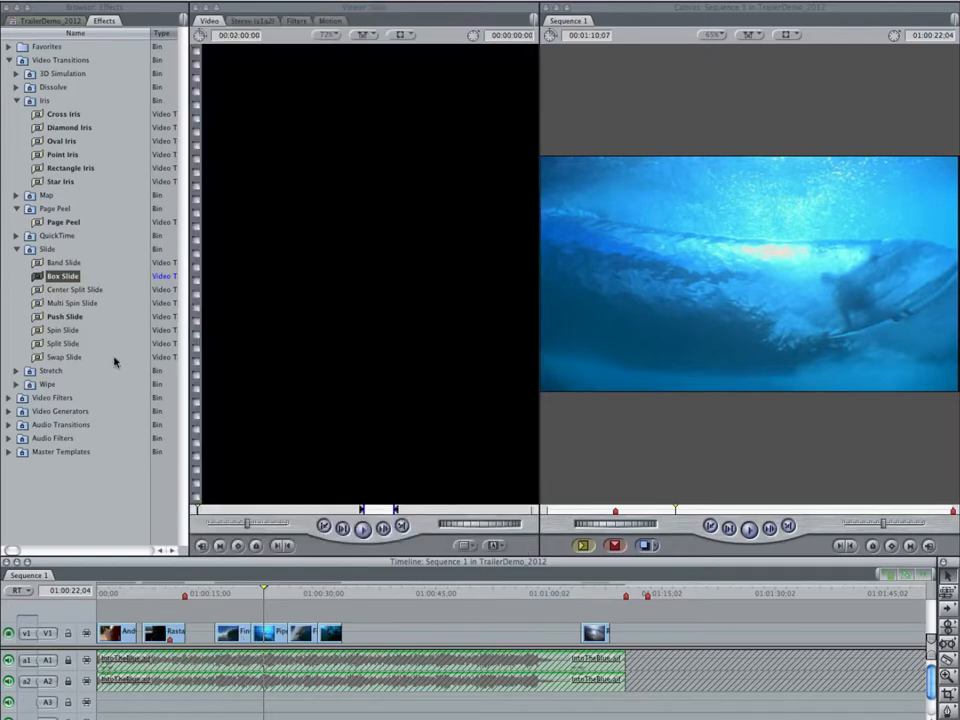
- Render a Spin Slide at the start of PipeFromBehind, play it from 01:00:18;16 and remove it
click(38, 331)
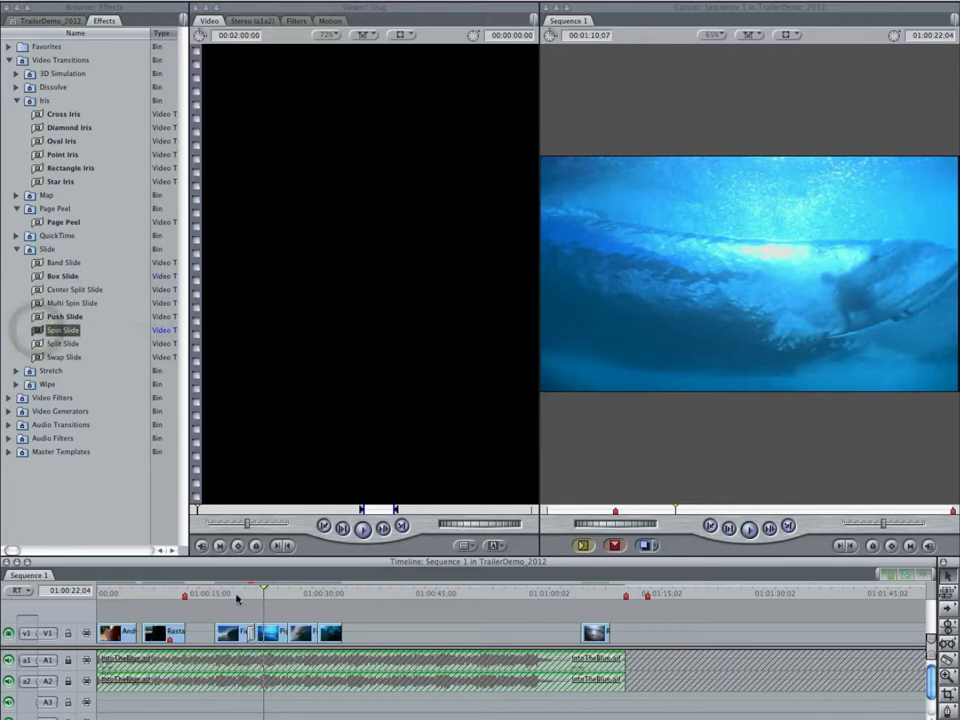
click(236, 592)
click(250, 636)
key(super+r)
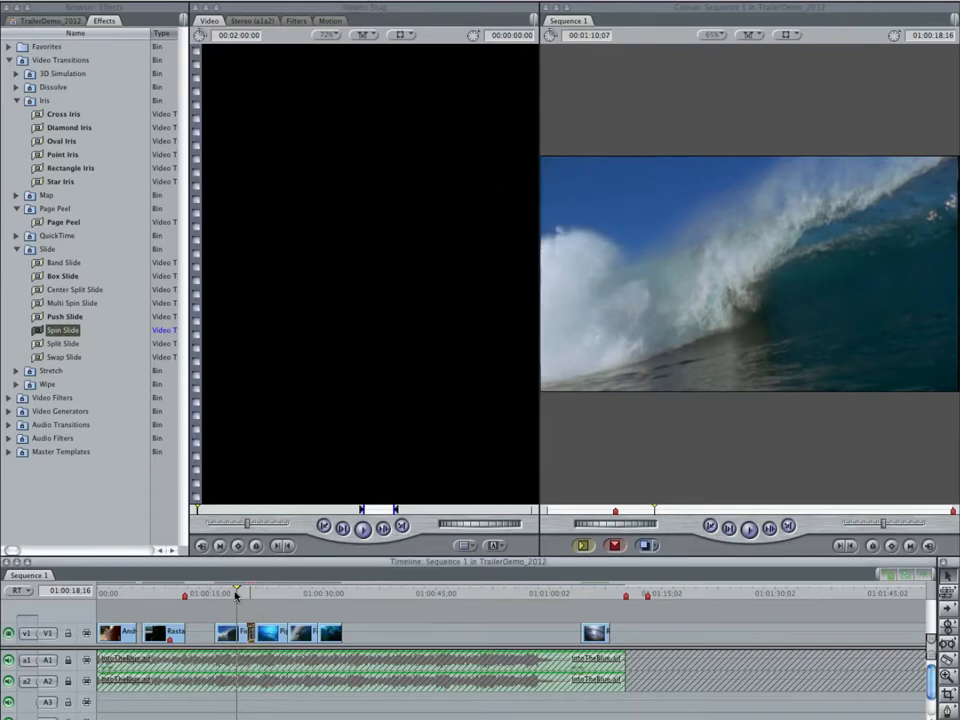
key(space)
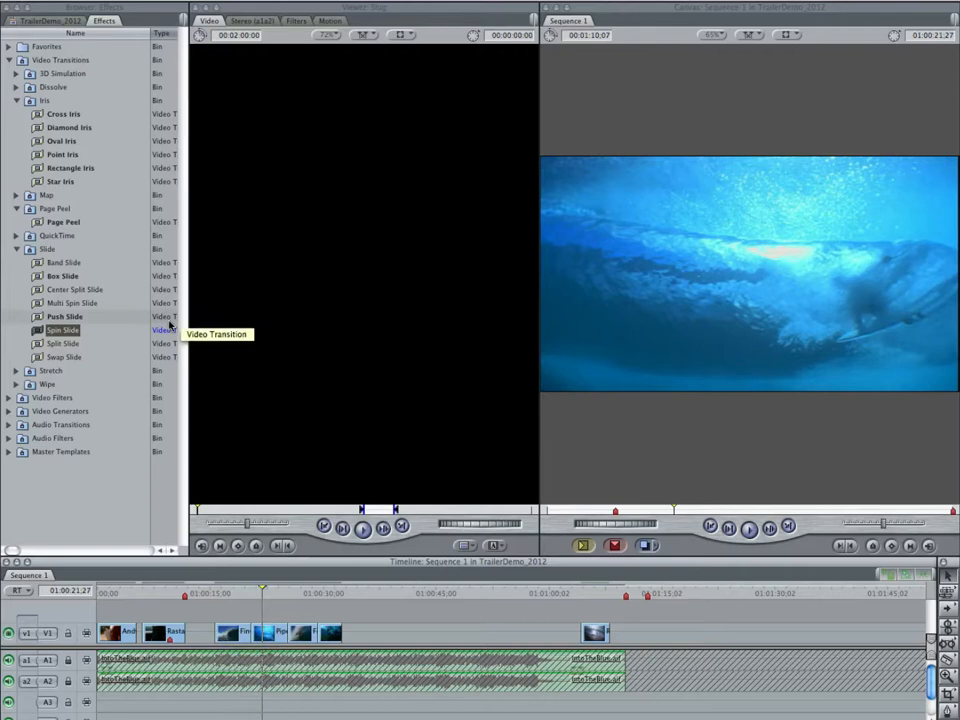
- Expand the Dissolve group of video transitions
click(16, 87)
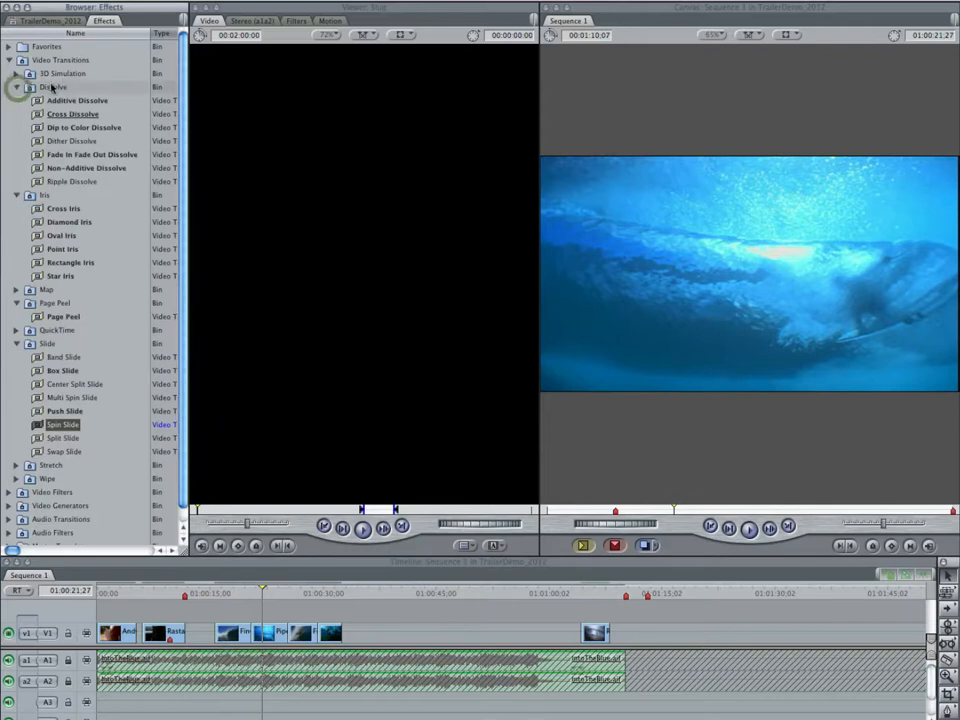